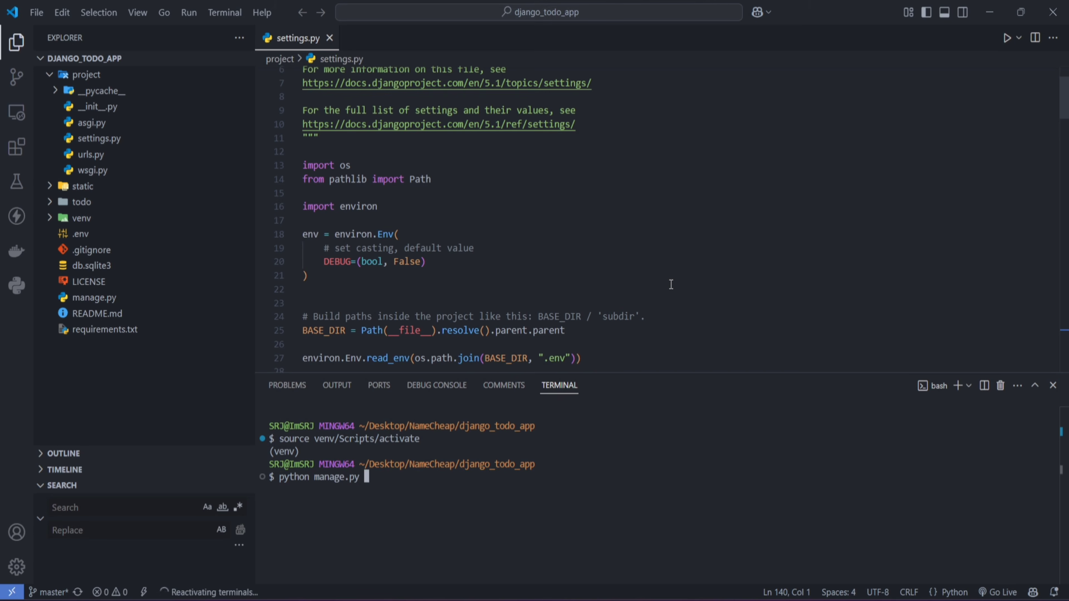
# Step: Start the Django development server with python manage.py runserver and open its local address in the browser
pyautogui.press('Return')
pyautogui.scroll(1, 671, 284)
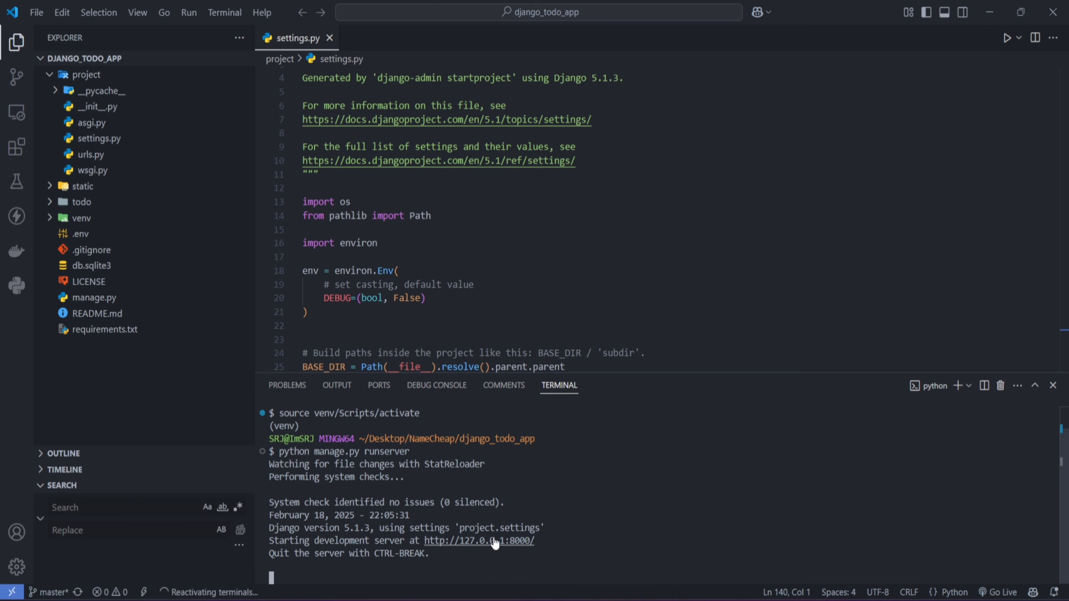
pyautogui.keyDown('ctrl'); pyautogui.click(493, 543); pyautogui.keyUp('ctrl')
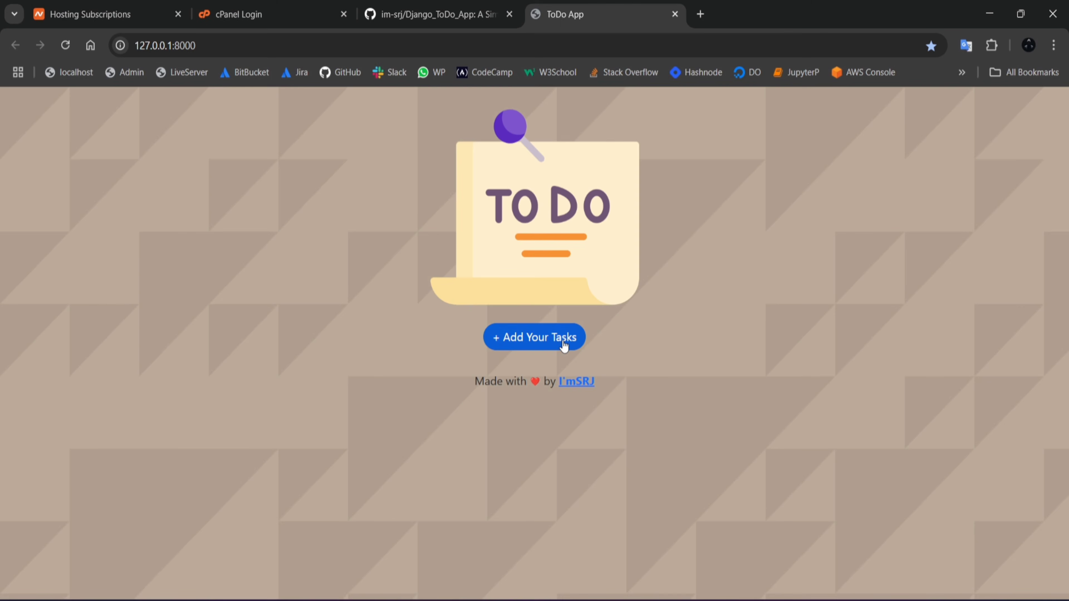
# Step: Add a task titled "Learn DJango" with the description "learn django" and a chosen priority to the local ToDo app
pyautogui.click(564, 343)
pyautogui.click(466, 296)
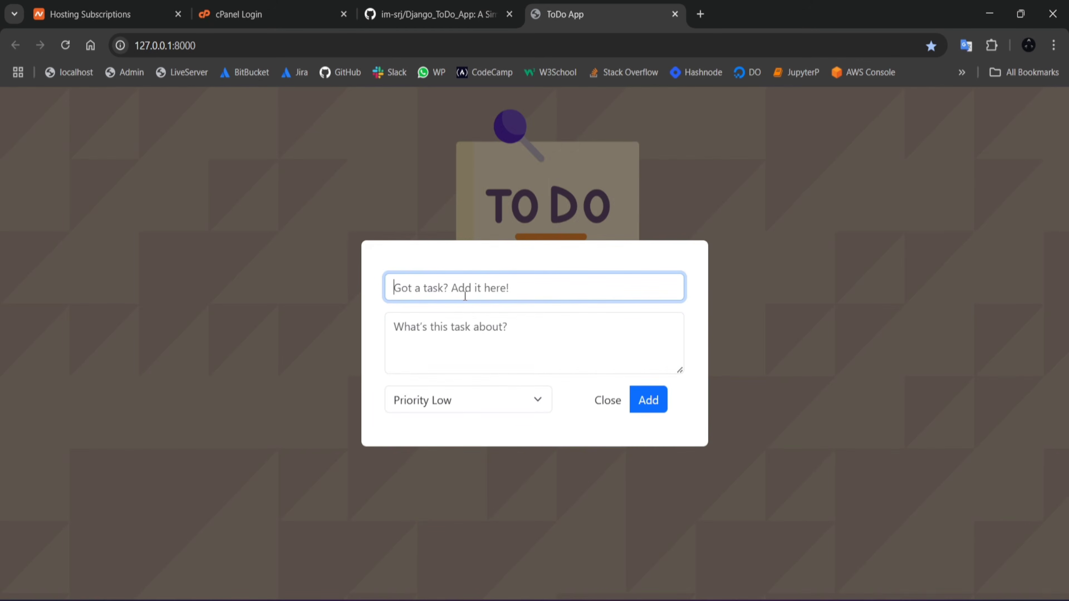
pyautogui.write('Learn DJango')
pyautogui.press('Tab')
pyautogui.write('learn django')
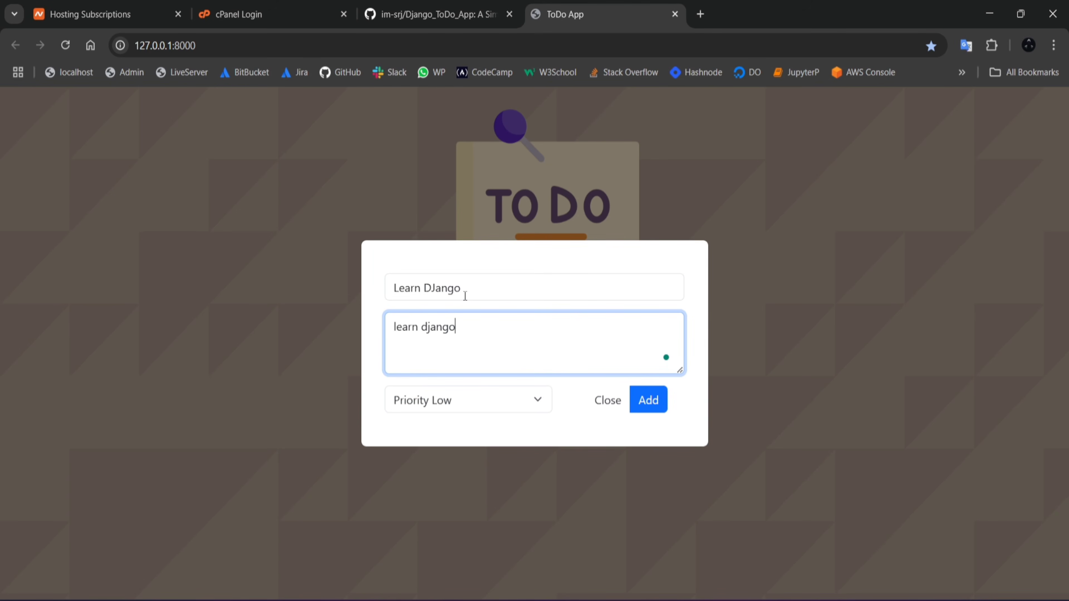
pyautogui.click(448, 399)
pyautogui.click(444, 447)
pyautogui.click(647, 408)
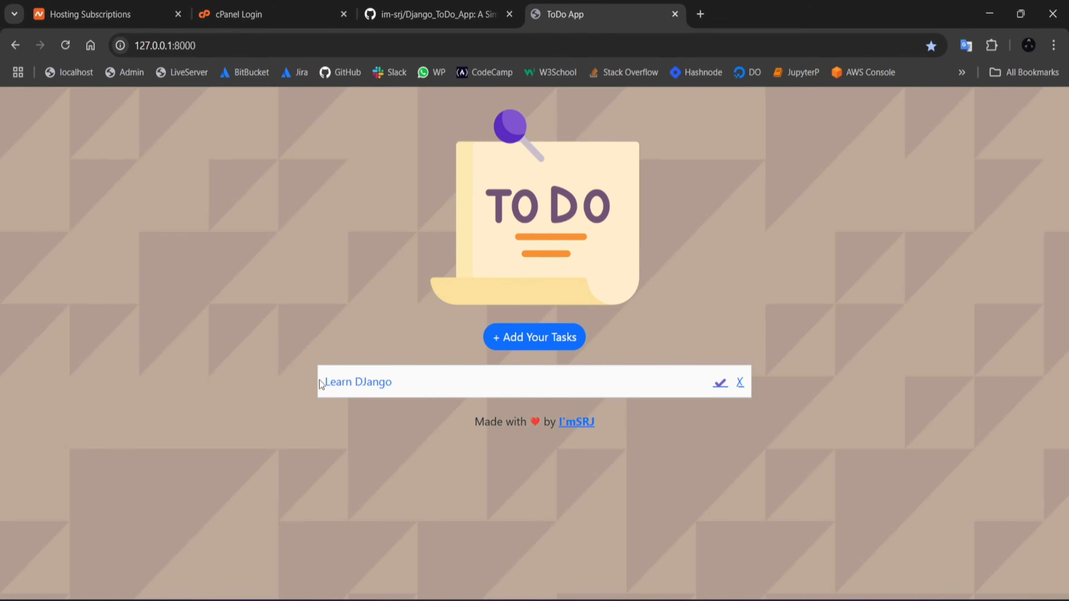
# Step: Mark the "Learn DJango" task as completed, and delete it from the list
pyautogui.click(720, 384)
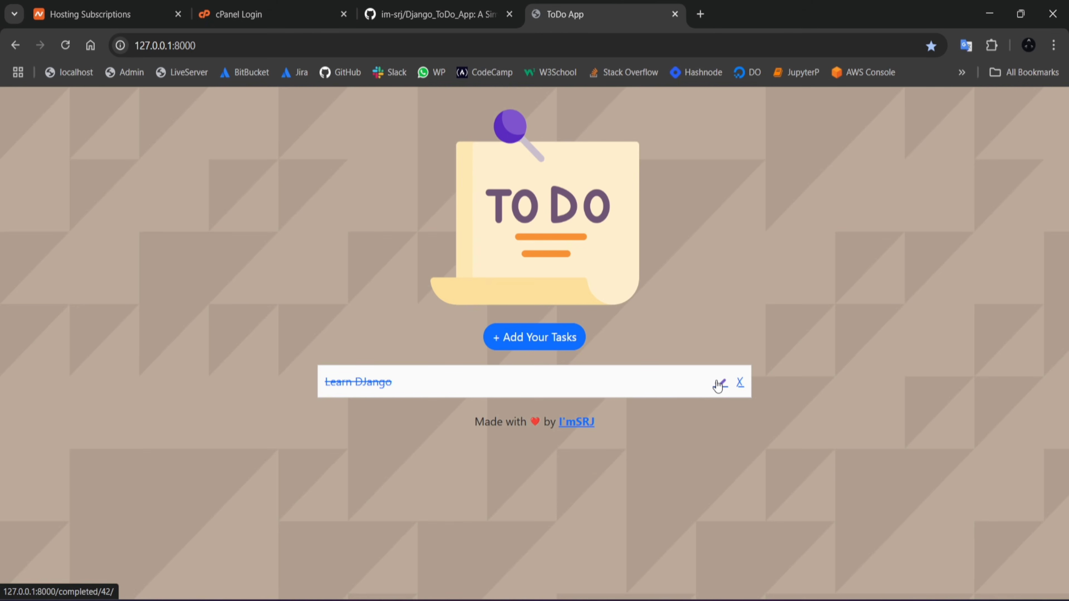
pyautogui.click(741, 388)
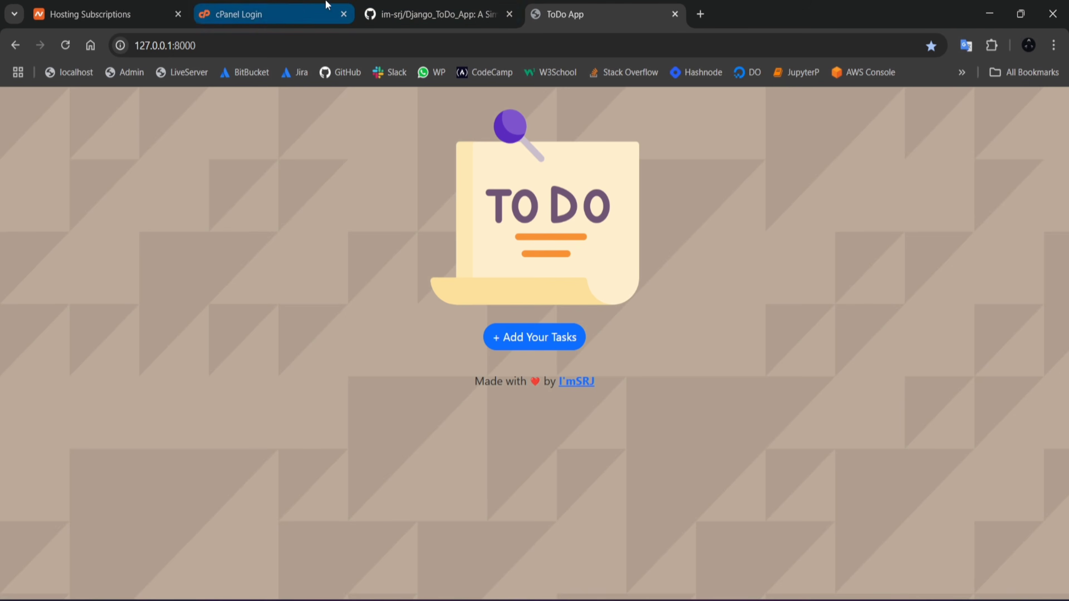
# Step: Log in to cPanel with the saved username and password, entering the Windows Security PIN to authorize the autofill
pyautogui.click(320, 13)
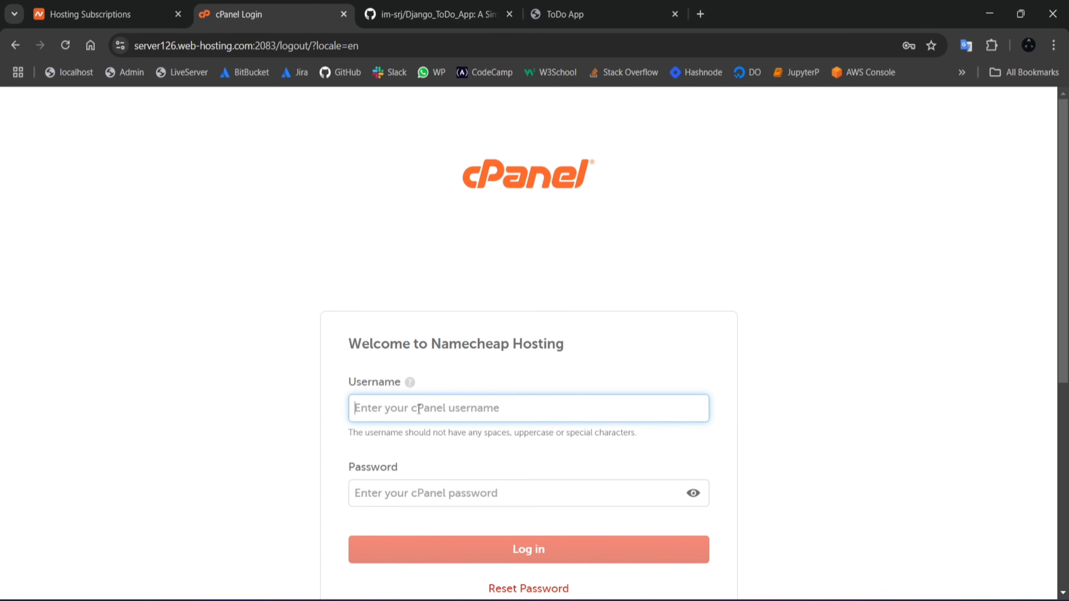
pyautogui.write('tec')
pyautogui.click(466, 441)
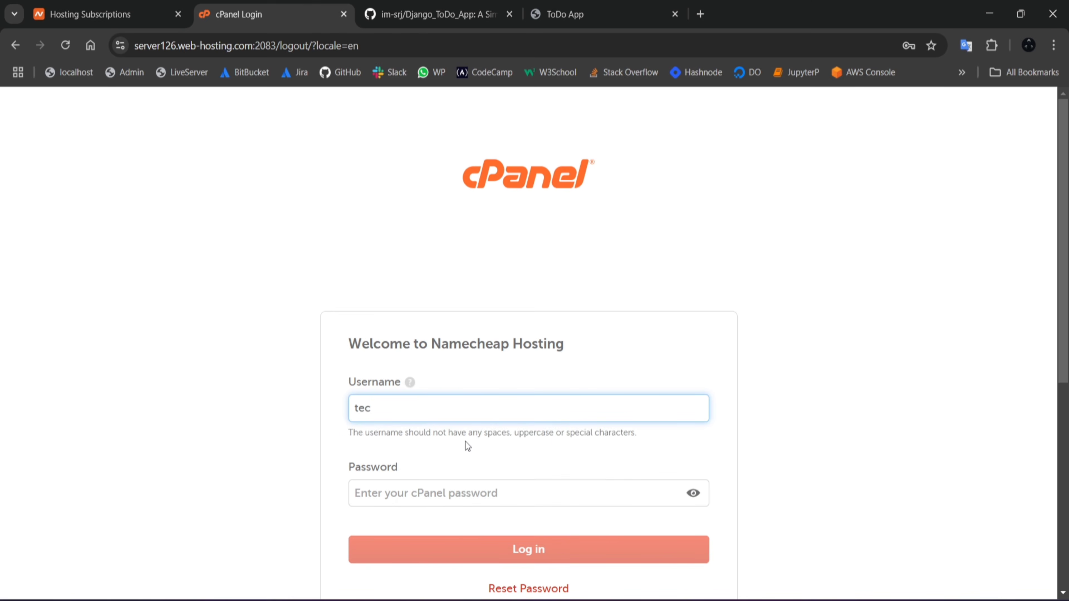
pyautogui.write('••••••')
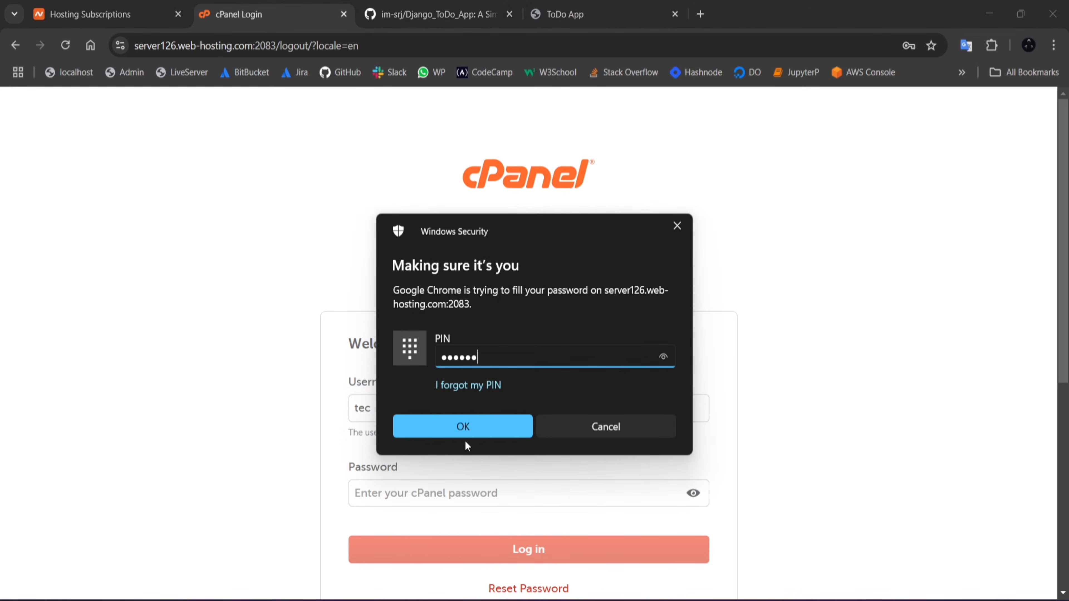
pyautogui.press('Return')
pyautogui.click(473, 541)
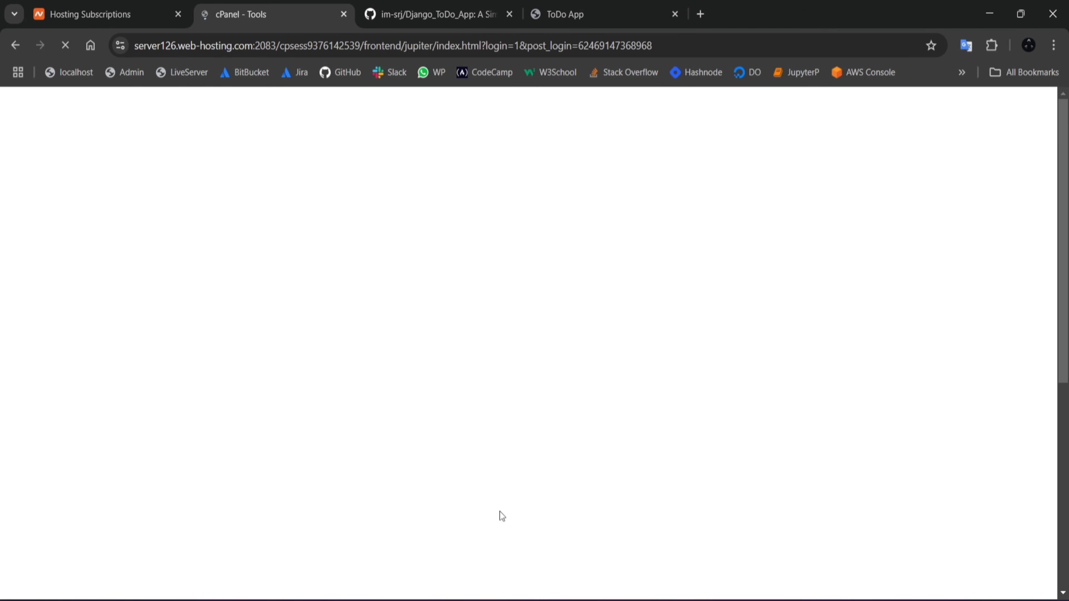
# Step: Open cPanel's File Manager and bring up the file upload page for the home directory
pyautogui.scroll(-8, 465, 420)
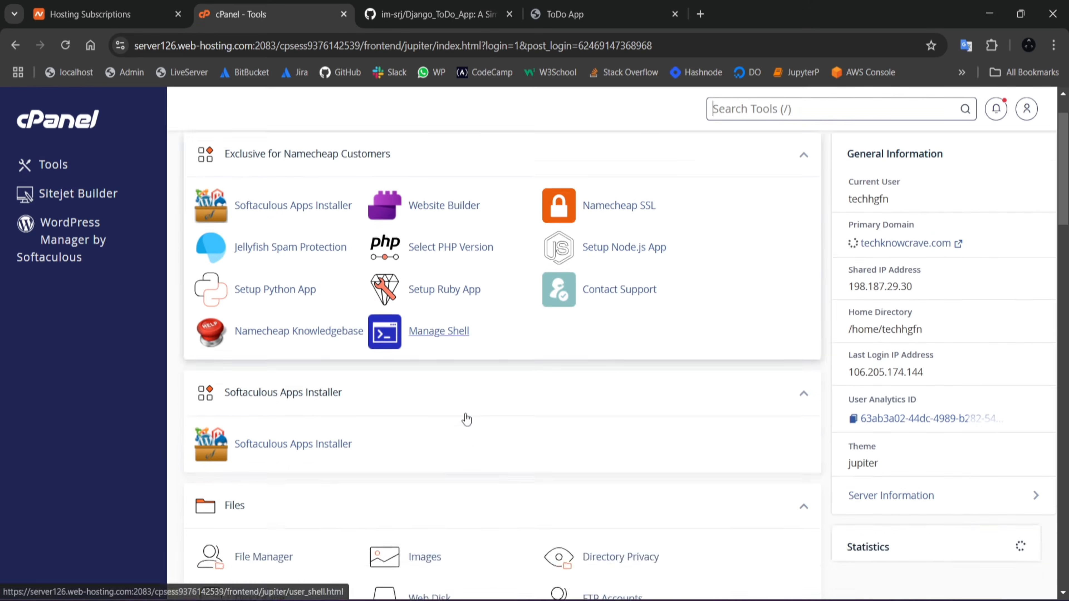
pyautogui.click(270, 405)
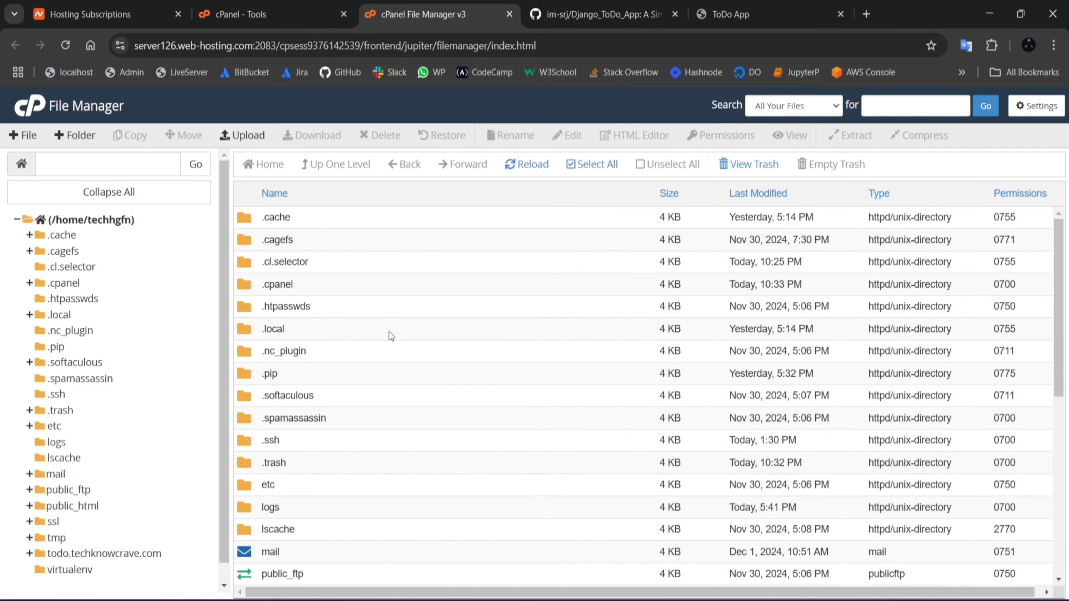
pyautogui.scroll(-3, 407, 411)
pyautogui.scroll(3, 408, 411)
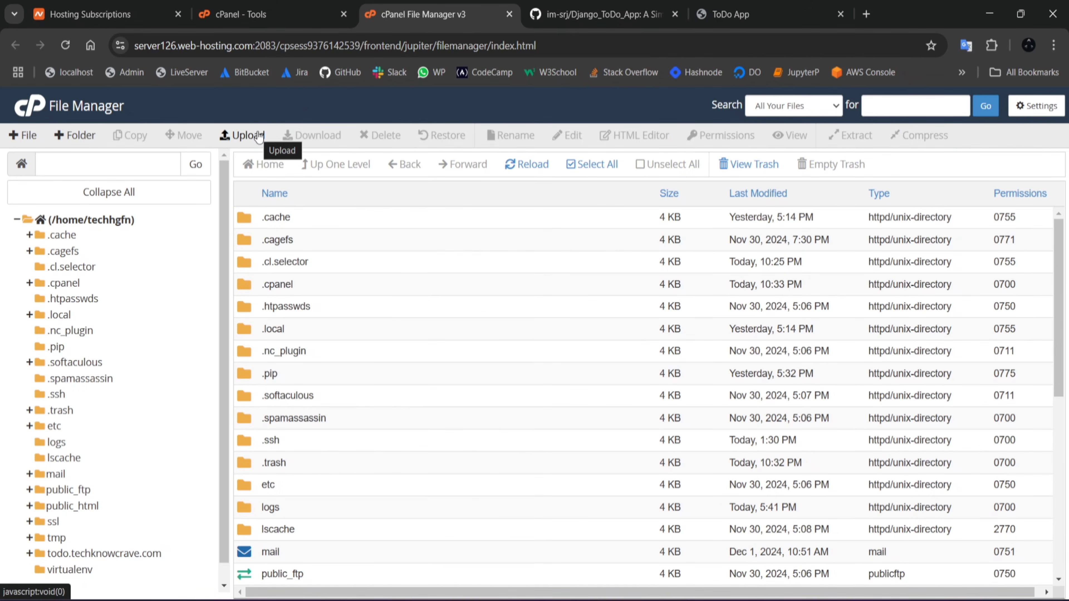
pyautogui.click(242, 136)
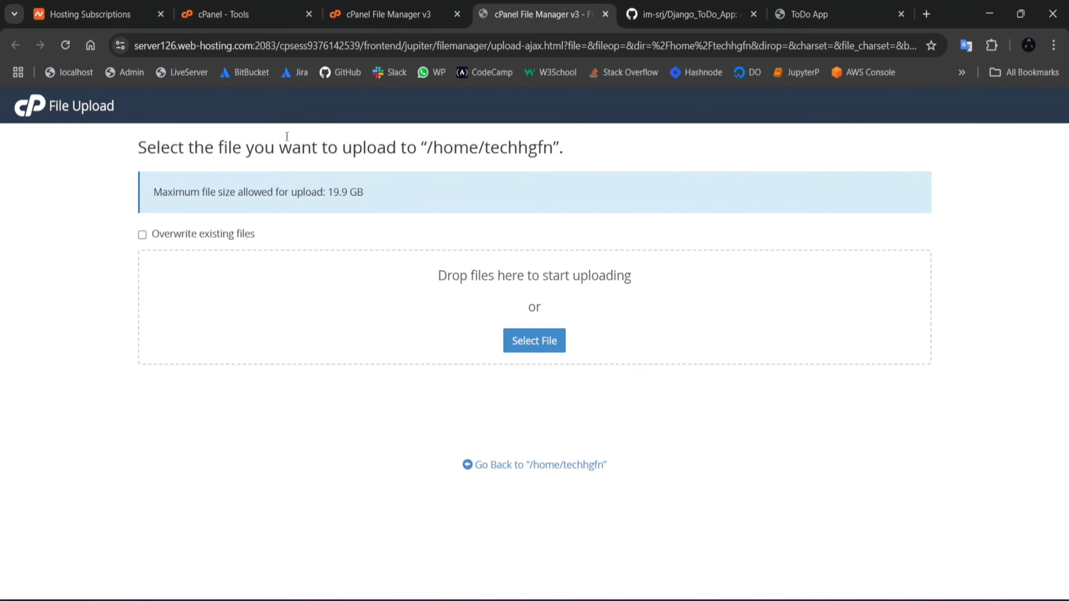
# Step: Check the clone and download options of the Django_ToDo_App repository on GitHub, and return to the upload page
pyautogui.click(644, 16)
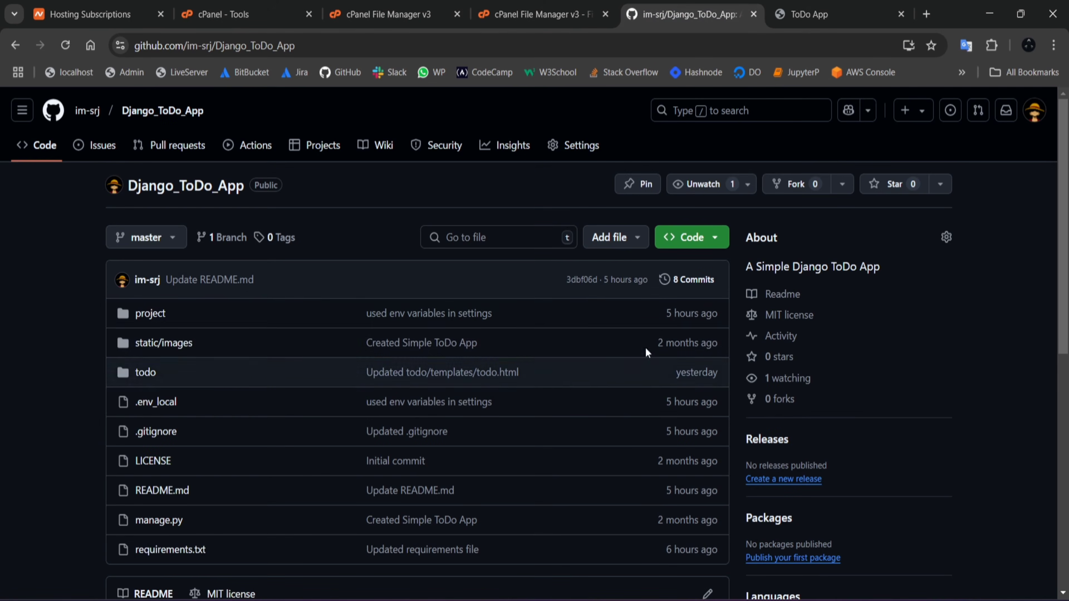
pyautogui.click(714, 239)
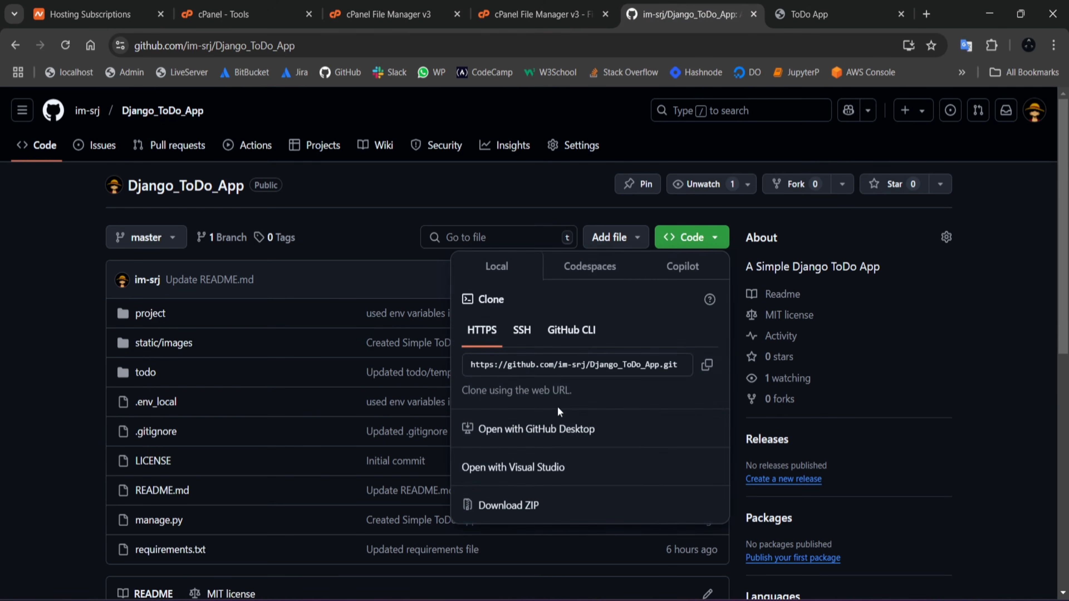
pyautogui.click(514, 5)
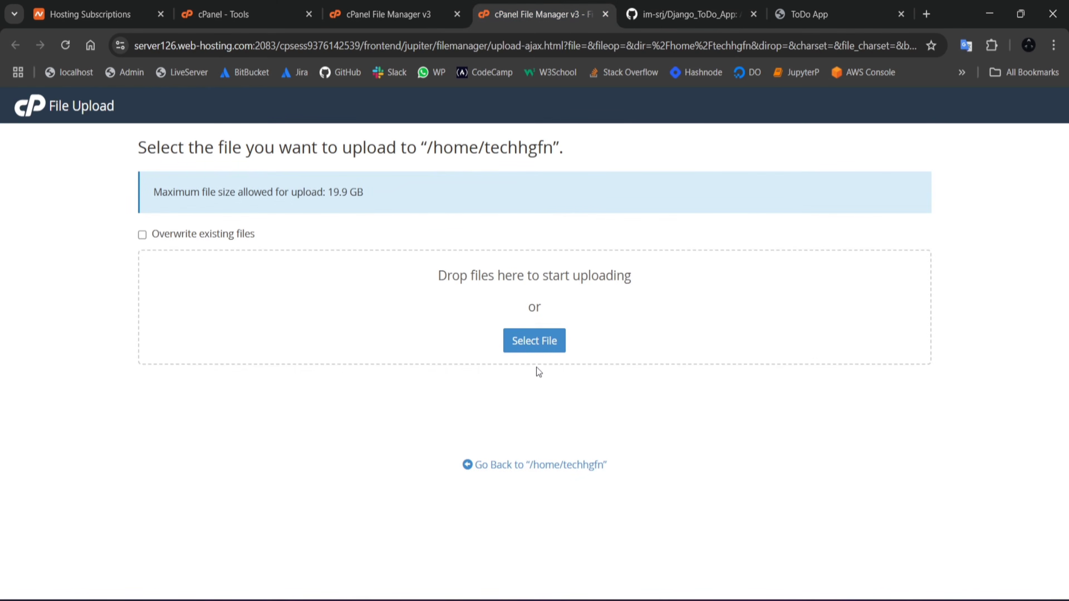
# Step: Upload django_todo_app.zip from the NameCheap folder on the desktop and go back to the home directory listing
pyautogui.click(536, 346)
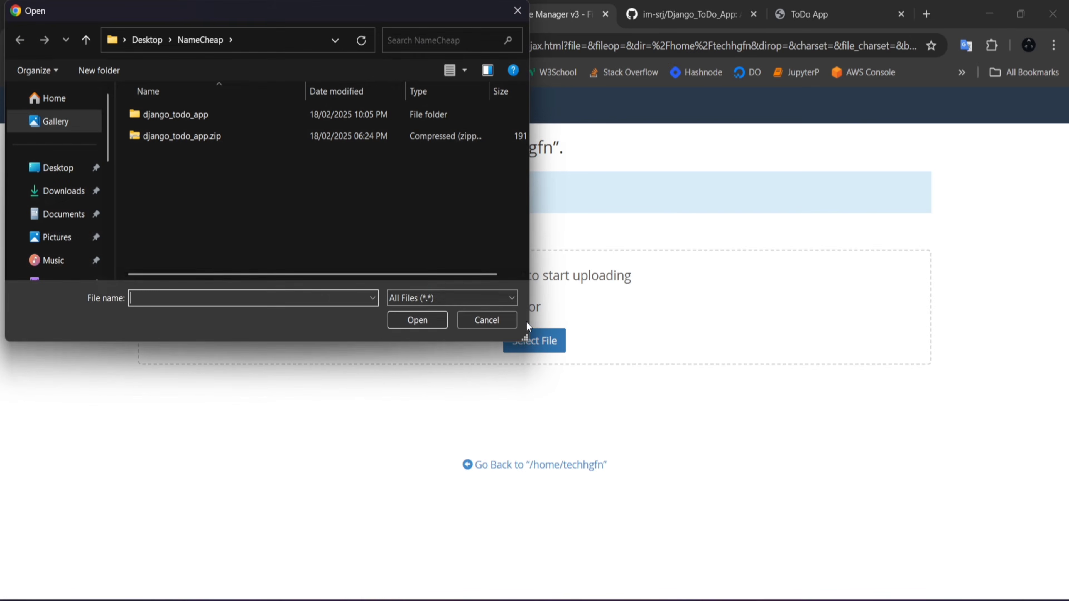
pyautogui.click(233, 140)
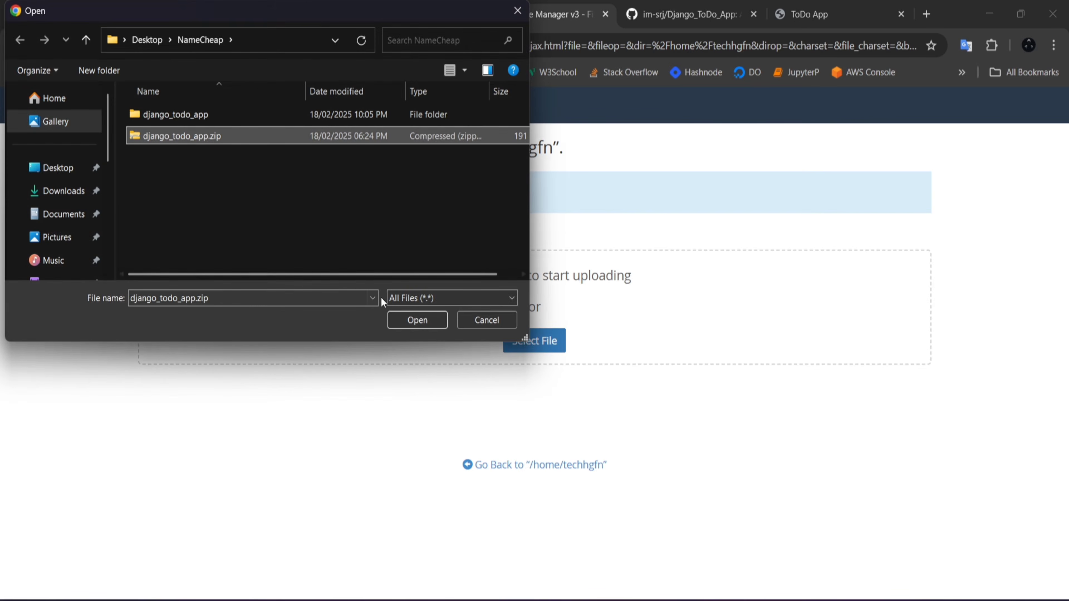
pyautogui.click(397, 318)
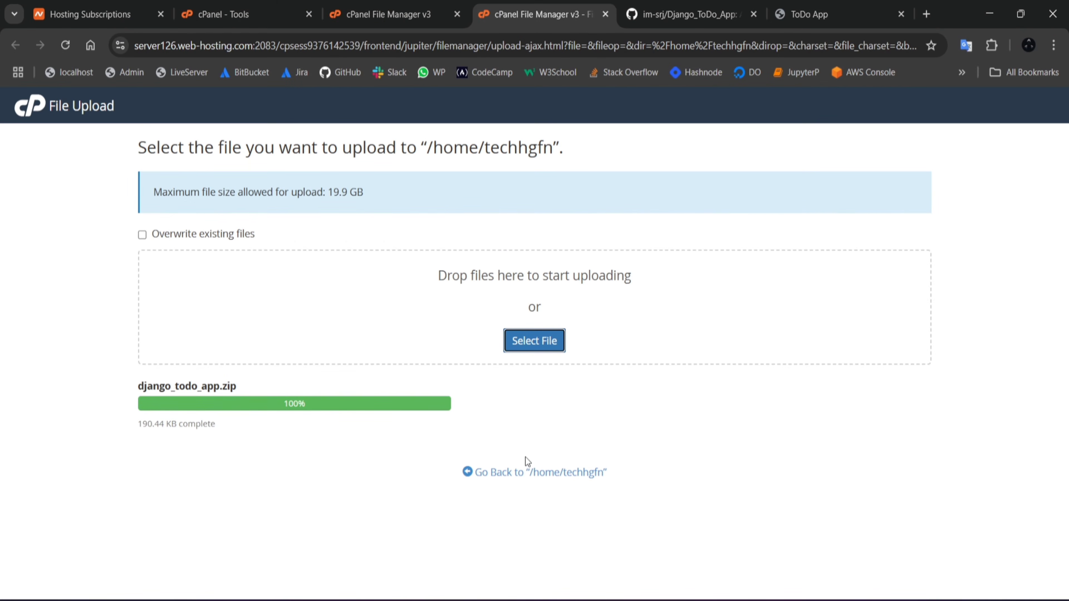
pyautogui.click(503, 471)
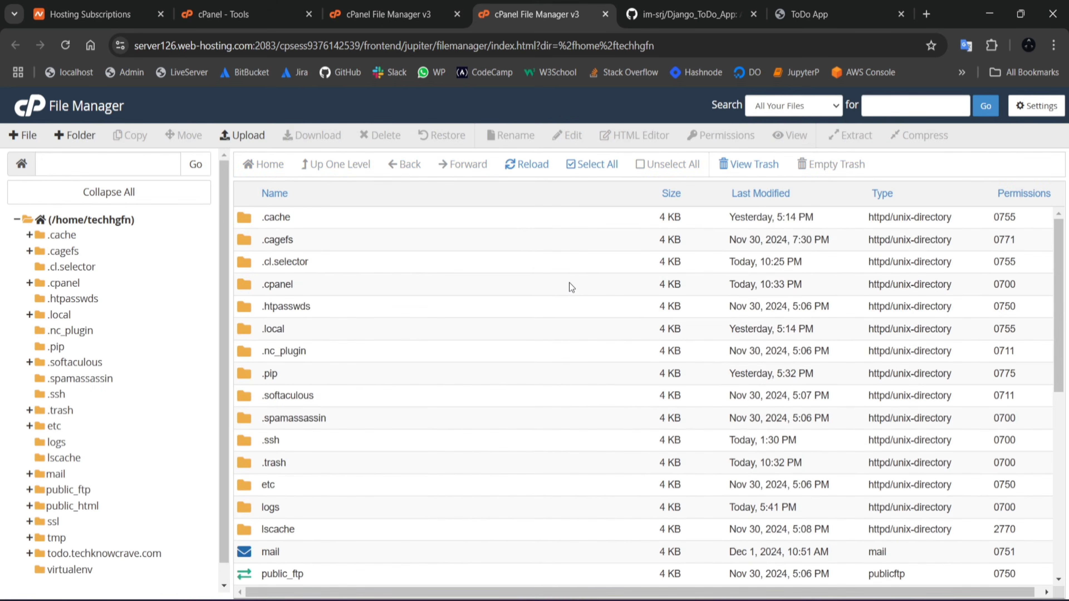
# Step: Extract django_todo_app.zip in the home directory and open the extracted django_todo_app folder
pyautogui.scroll(-1, 547, 320)
pyautogui.scroll(-5, 540, 336)
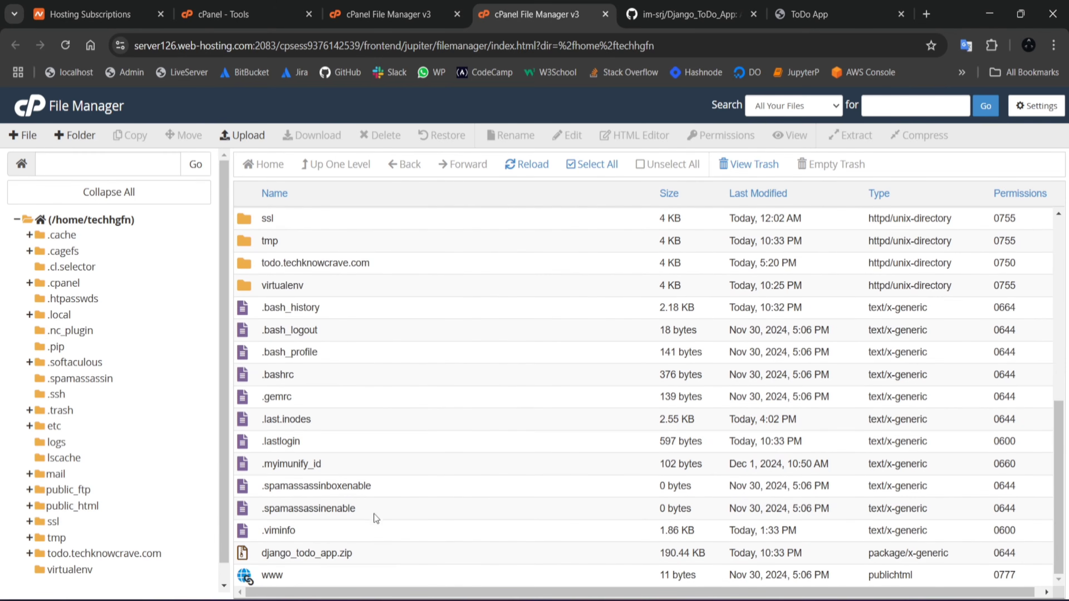
pyautogui.rightClick(377, 549)
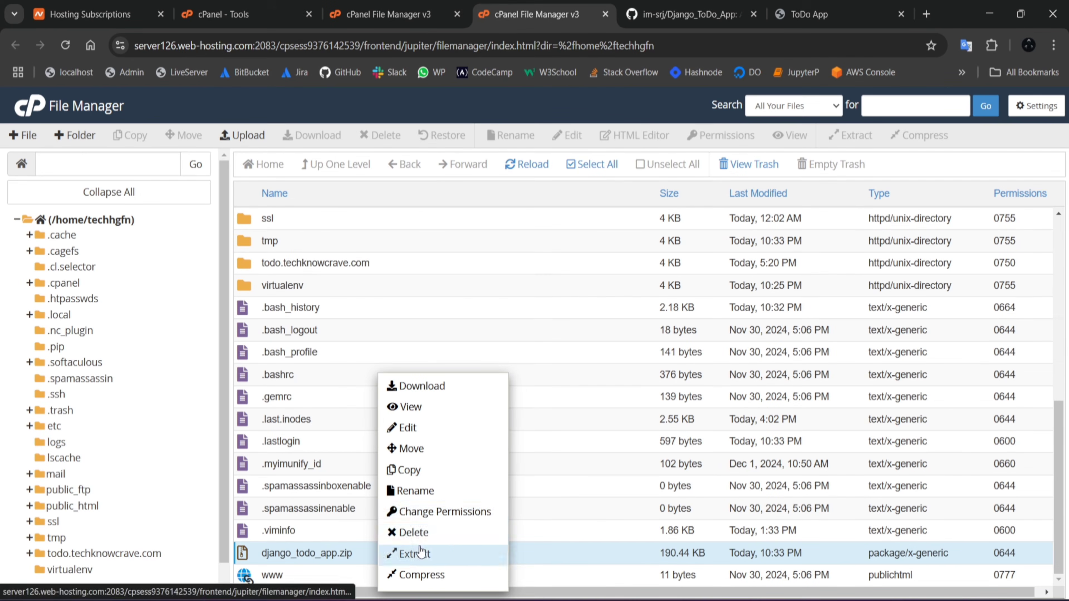
pyautogui.click(415, 553)
pyautogui.click(656, 411)
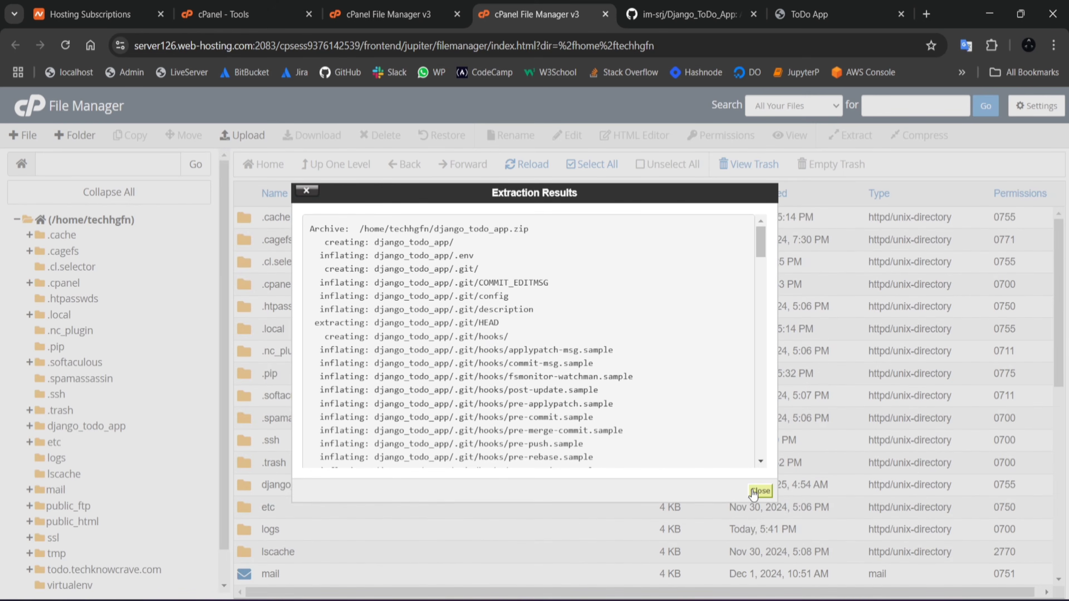
pyautogui.click(758, 491)
pyautogui.scroll(-2, 453, 432)
pyautogui.doubleClick(362, 415)
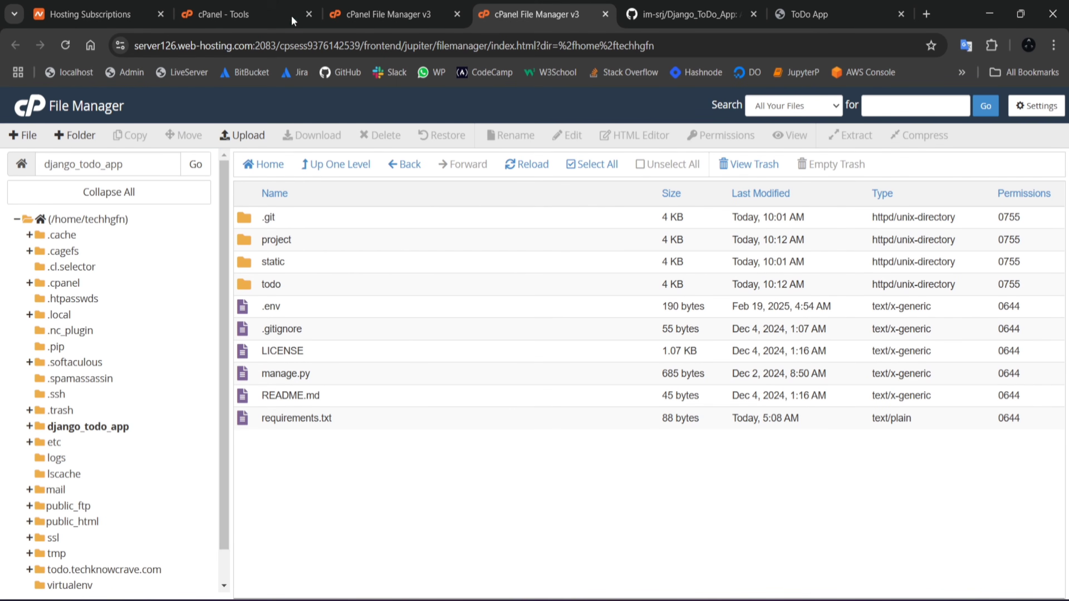
# Step: Start creating a new Python application through cPanel's Setup Python App tool and set its Python version to 3.12.8
pyautogui.click(239, 14)
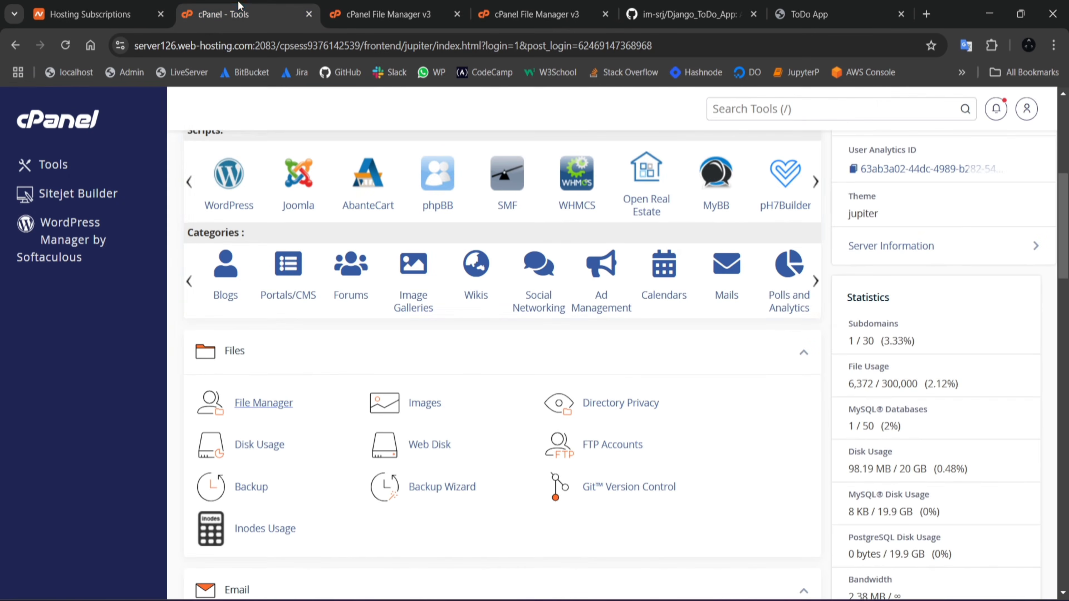
pyautogui.scroll(4, 389, 312)
pyautogui.scroll(5, 389, 312)
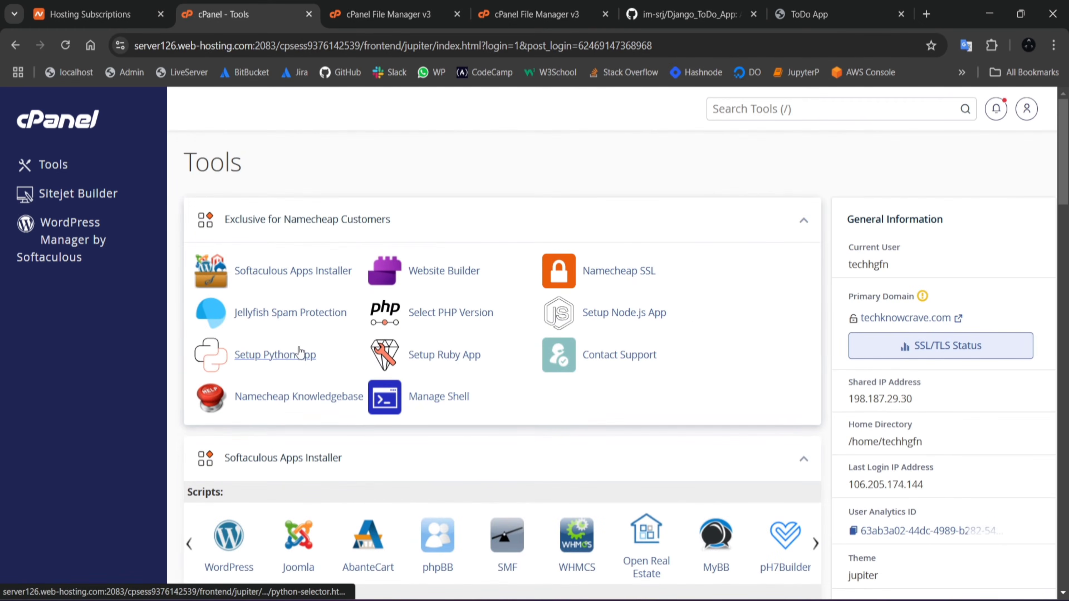
pyautogui.click(291, 358)
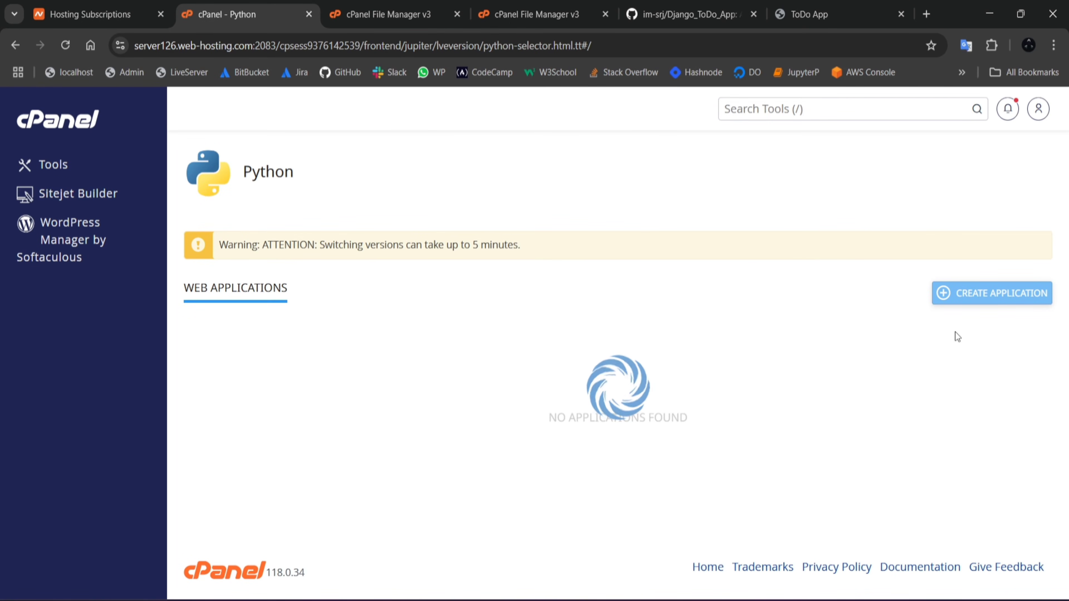
pyautogui.click(958, 295)
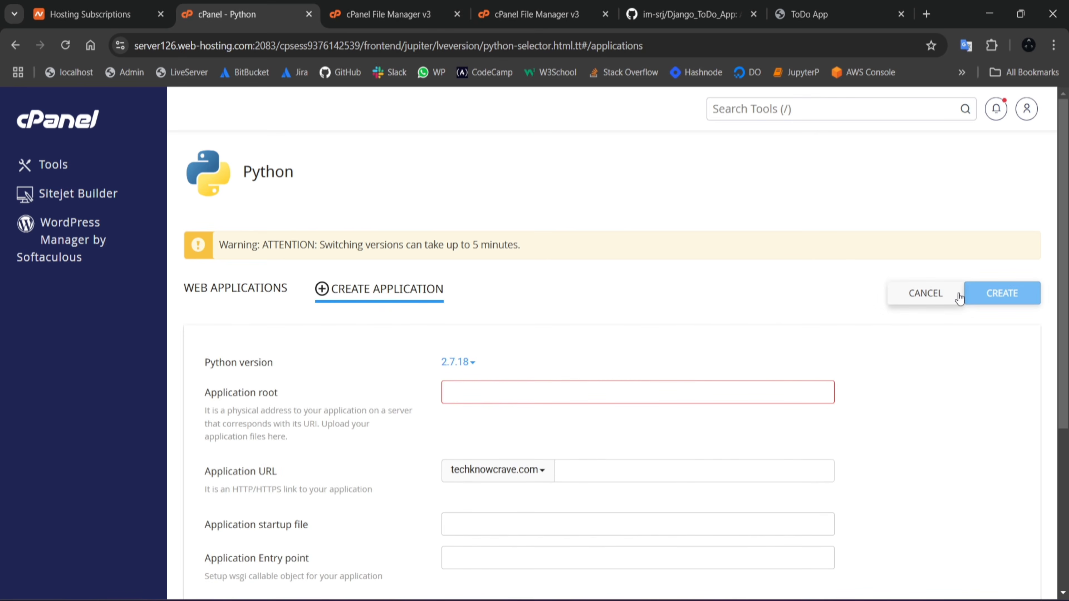
pyautogui.click(466, 365)
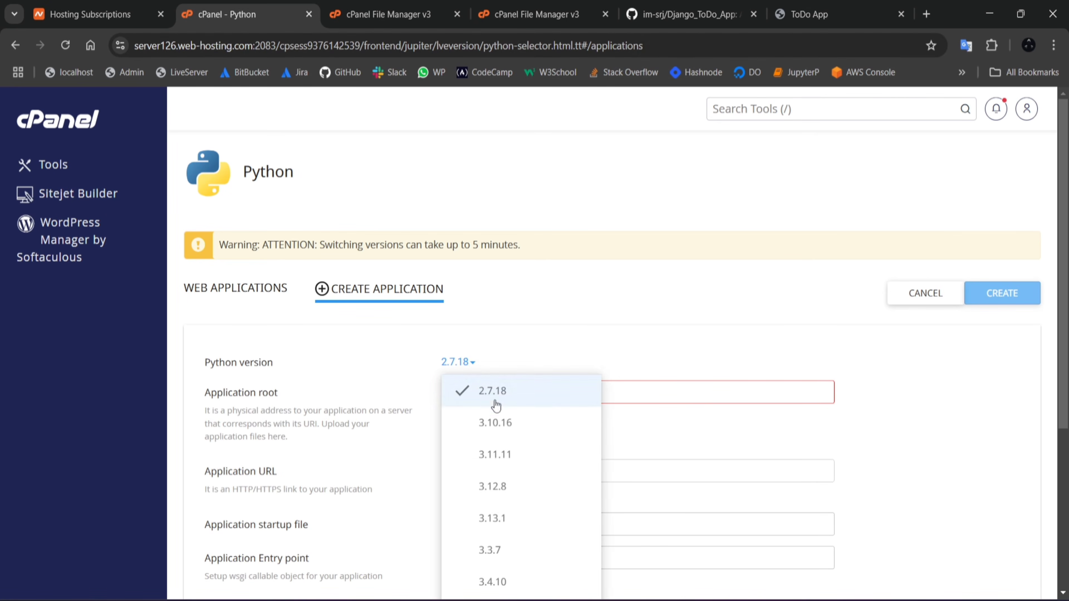
pyautogui.click(515, 479)
# Step: Switch to VS Code, check the project's Python version with python --version in the terminal, and return to the application form
pyautogui.hotkey('alt', 'Tab')
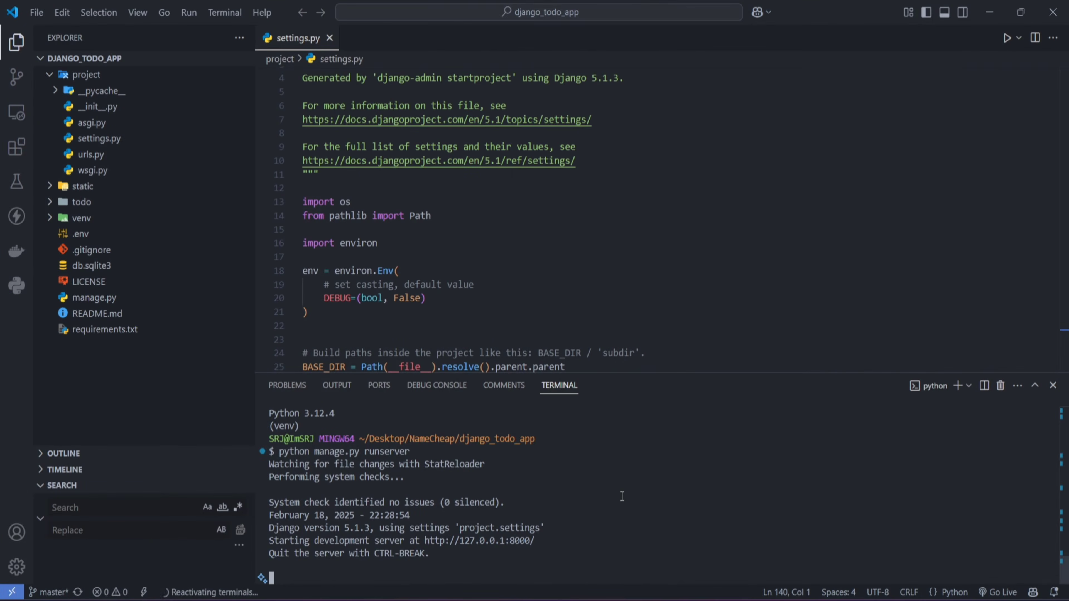
pyautogui.write('python --version')
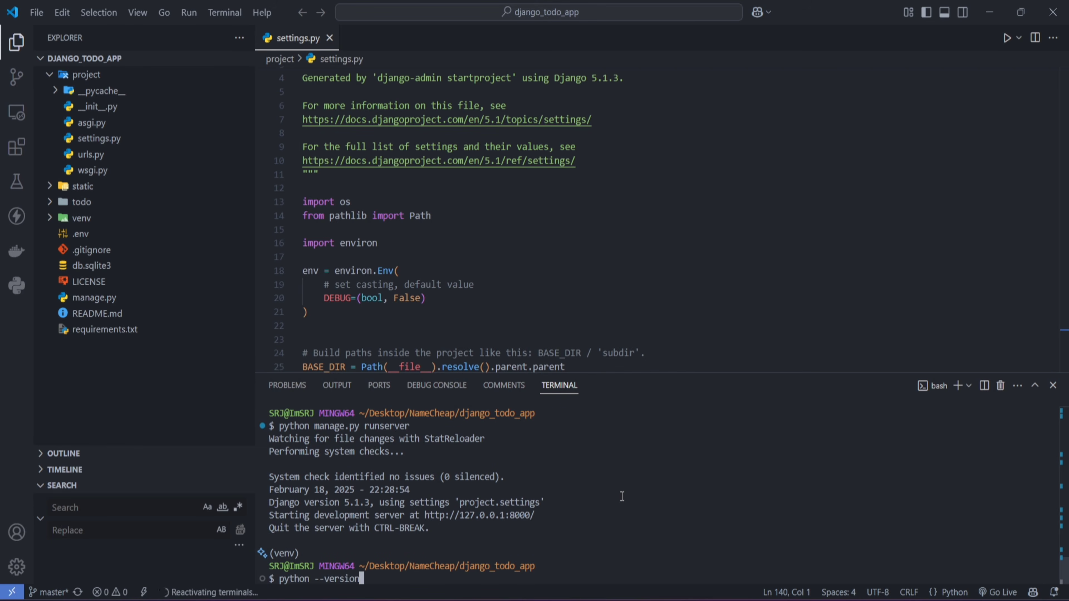
pyautogui.press('Return')
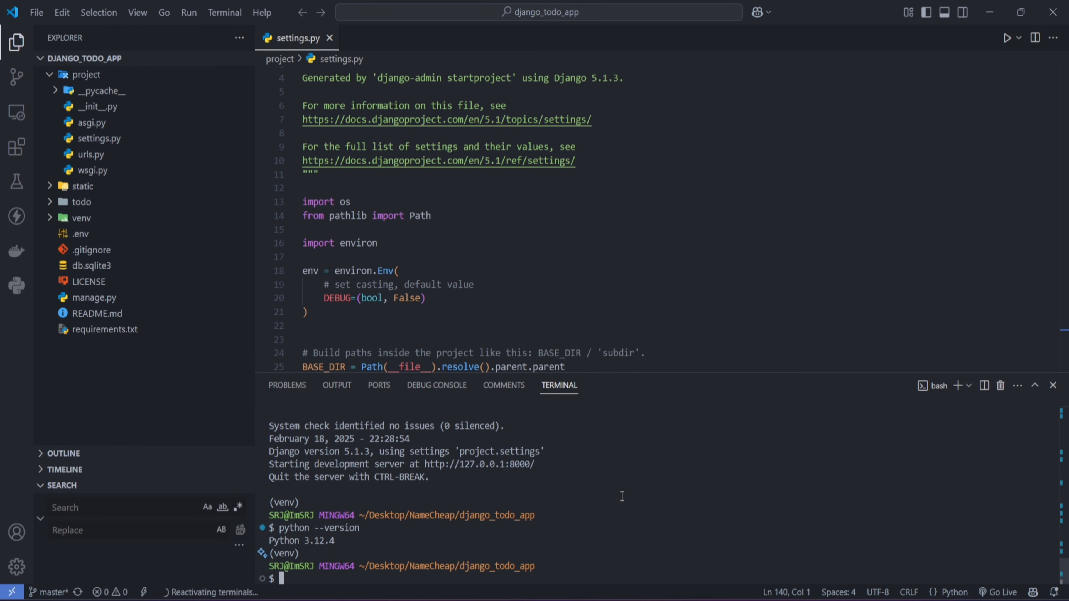
pyautogui.hotkey('alt', 'Tab')
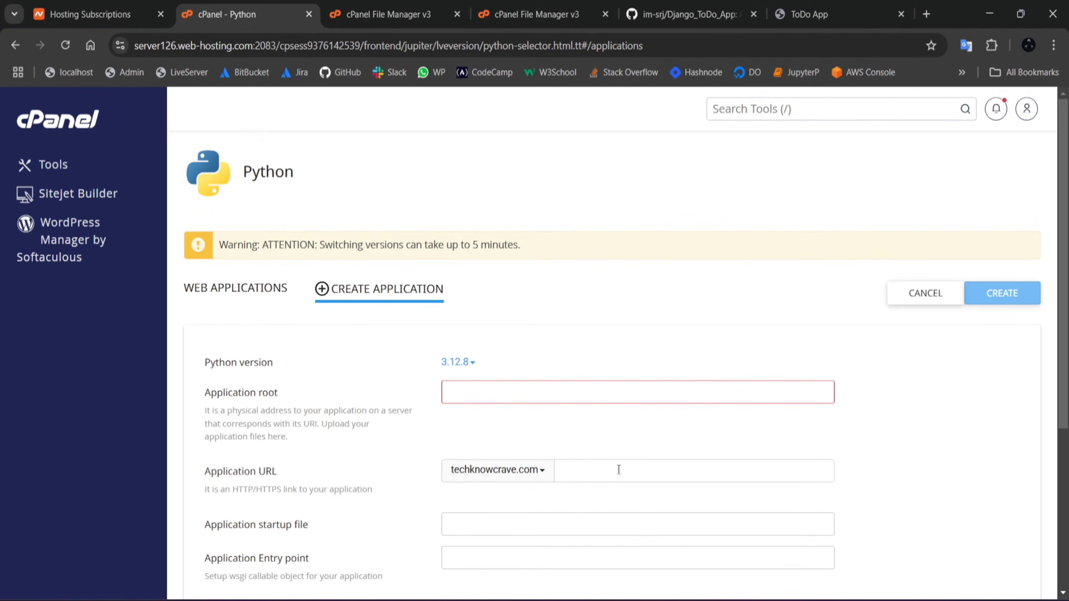
# Step: Set the application root to django_todo_app and choose todo.techknowcrave.com as the application URL
pyautogui.click(479, 389)
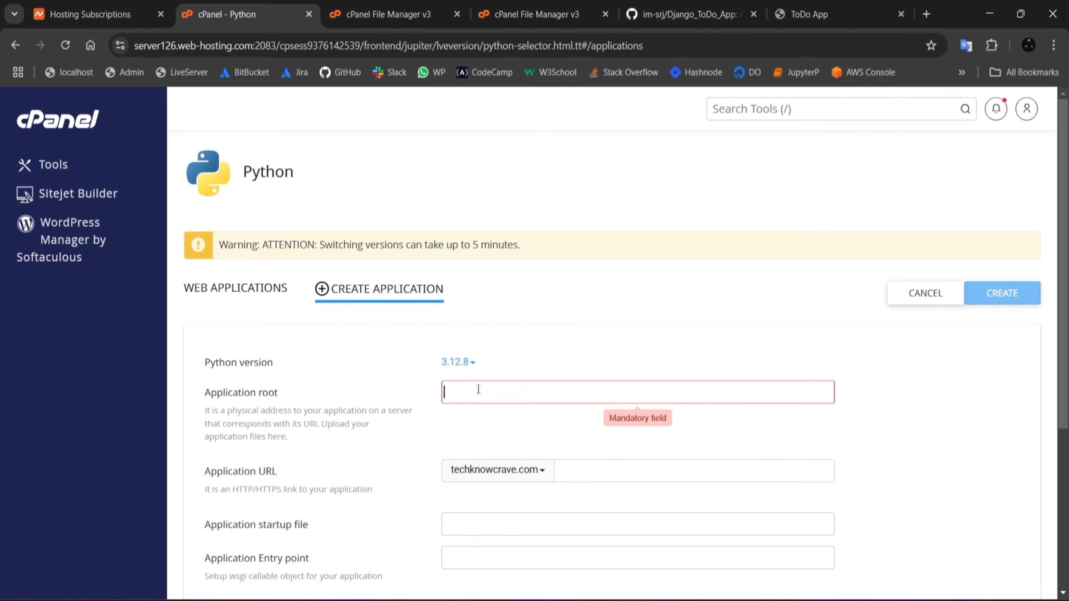
pyautogui.write('dj')
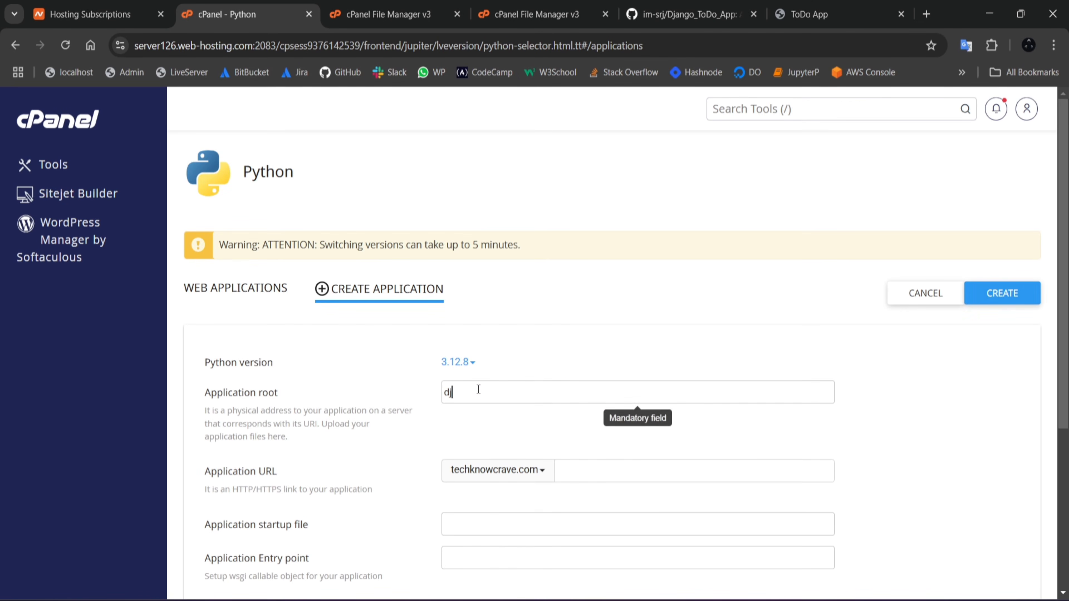
pyautogui.write('ango')
pyautogui.click(521, 477)
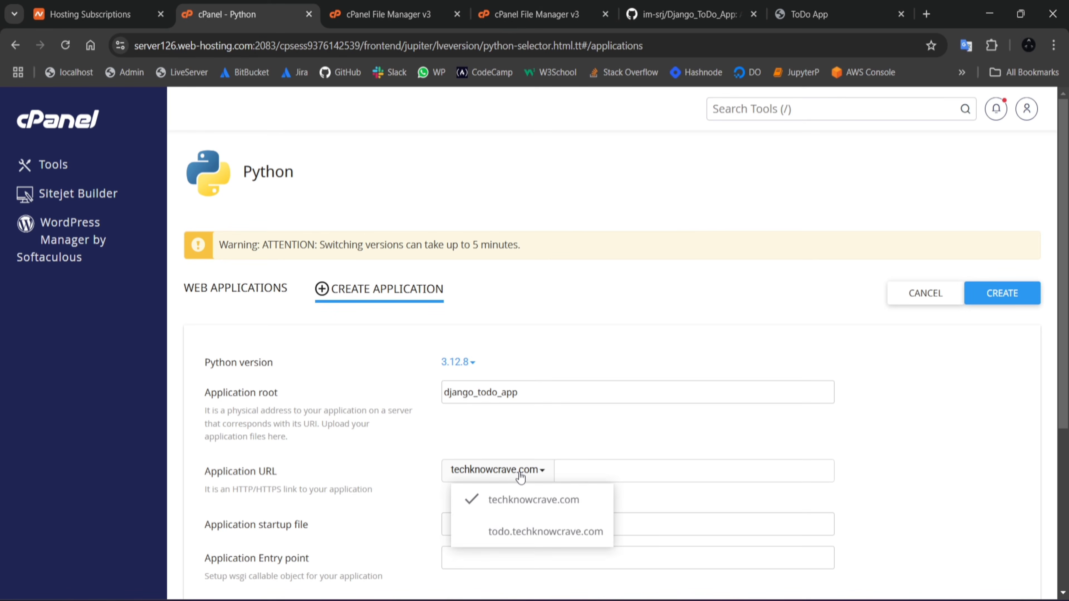
pyautogui.click(473, 534)
# Step: Create the Python application with the startup file and entry point left blank
pyautogui.scroll(-2, 551, 372)
pyautogui.click(544, 404)
pyautogui.click(504, 456)
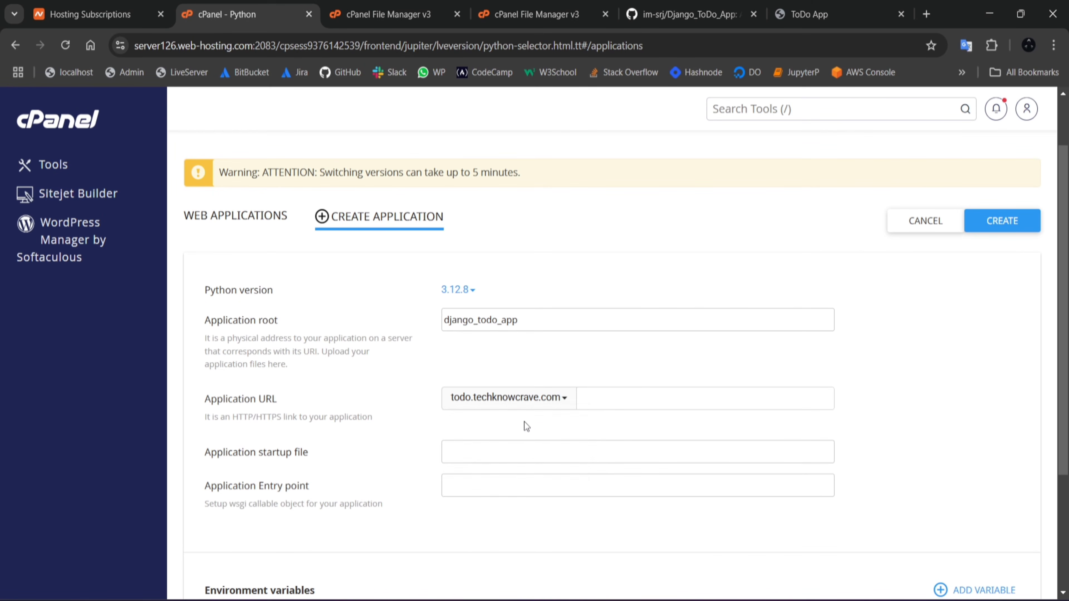
pyautogui.scroll(-4, 524, 422)
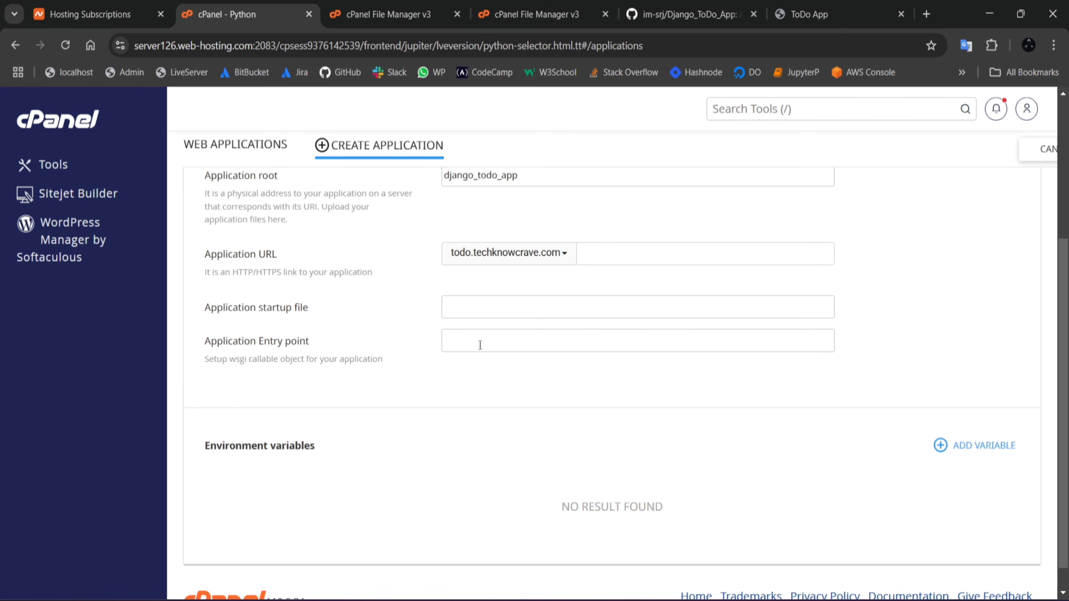
pyautogui.scroll(2, 607, 372)
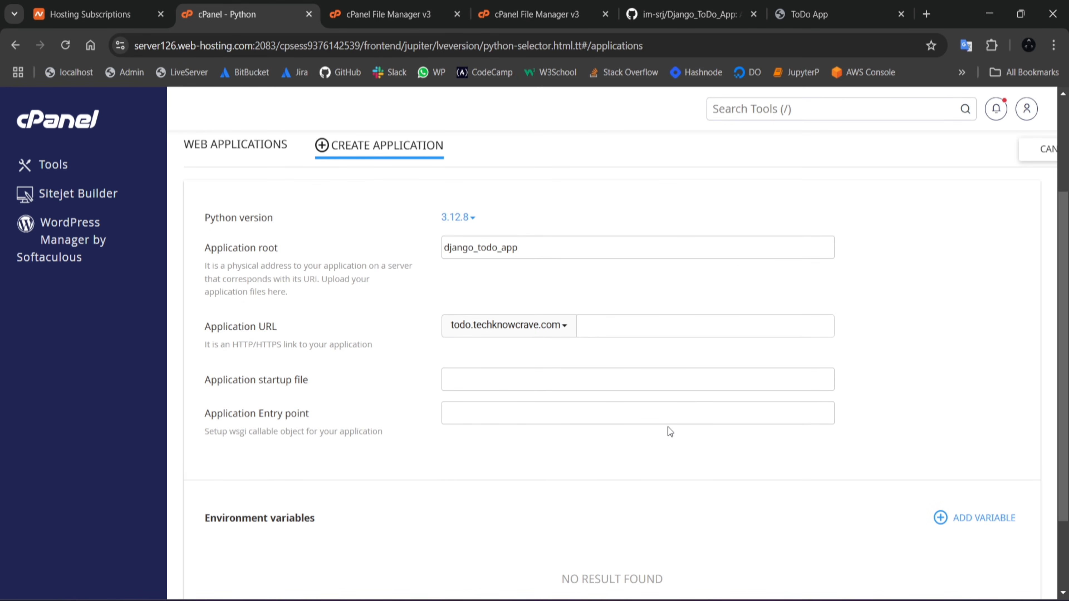
pyautogui.scroll(3, 668, 427)
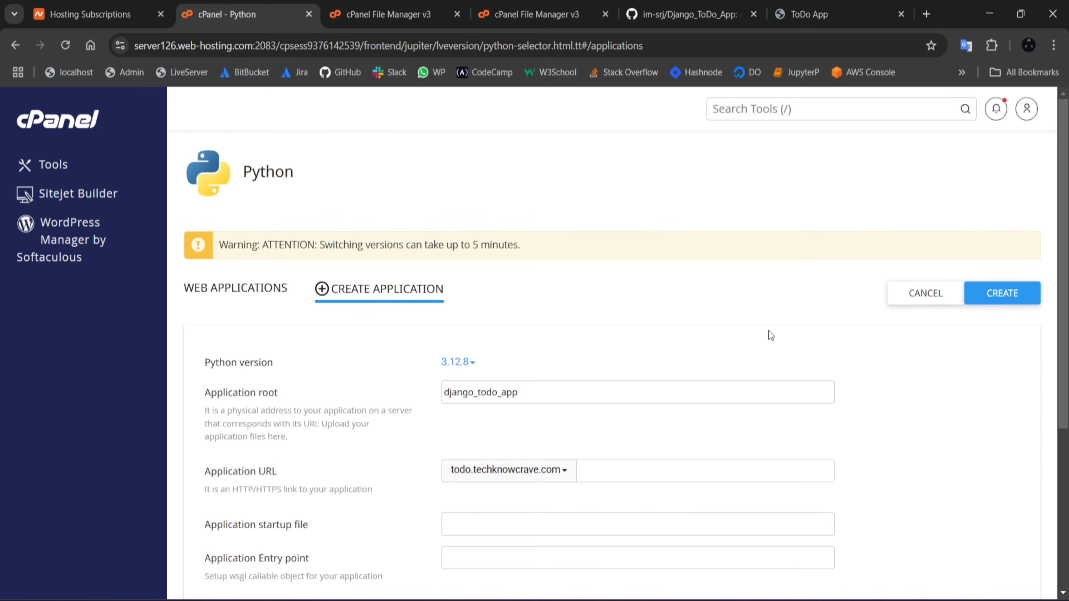
pyautogui.scroll(-2, 884, 371)
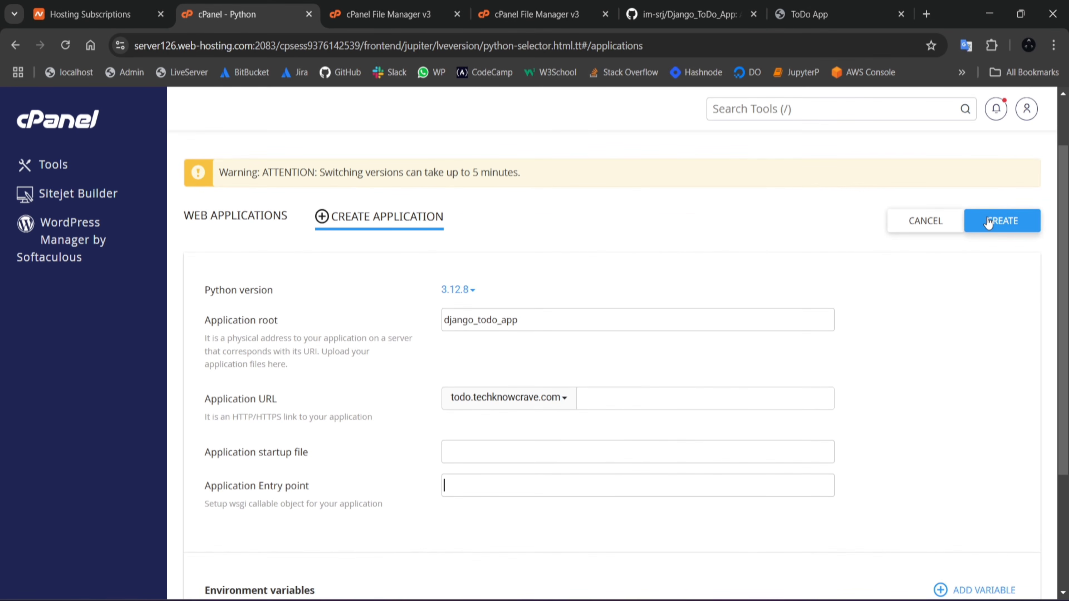
pyautogui.click(995, 220)
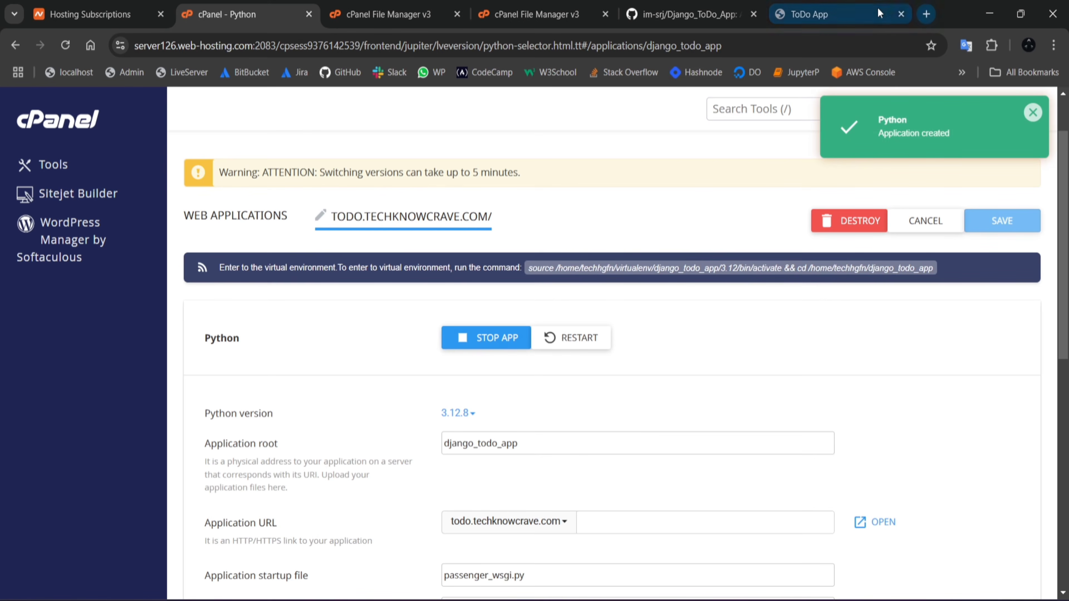
# Step: Load todo.techknowcrave.com in a new browser tab and check the page it serves
pyautogui.click(929, 12)
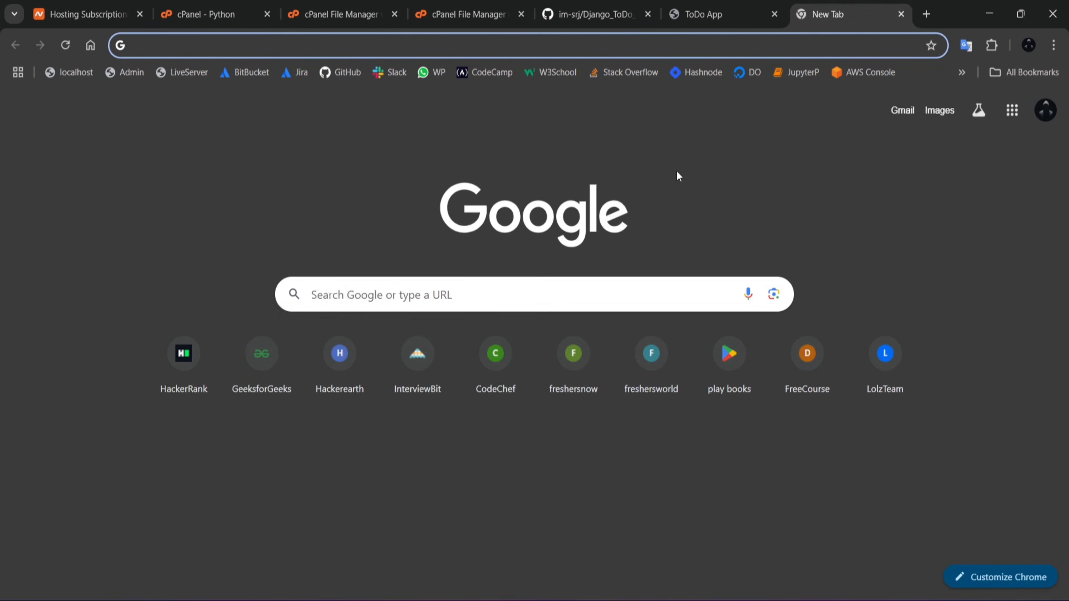
pyautogui.write('todo')
pyautogui.press('Return')
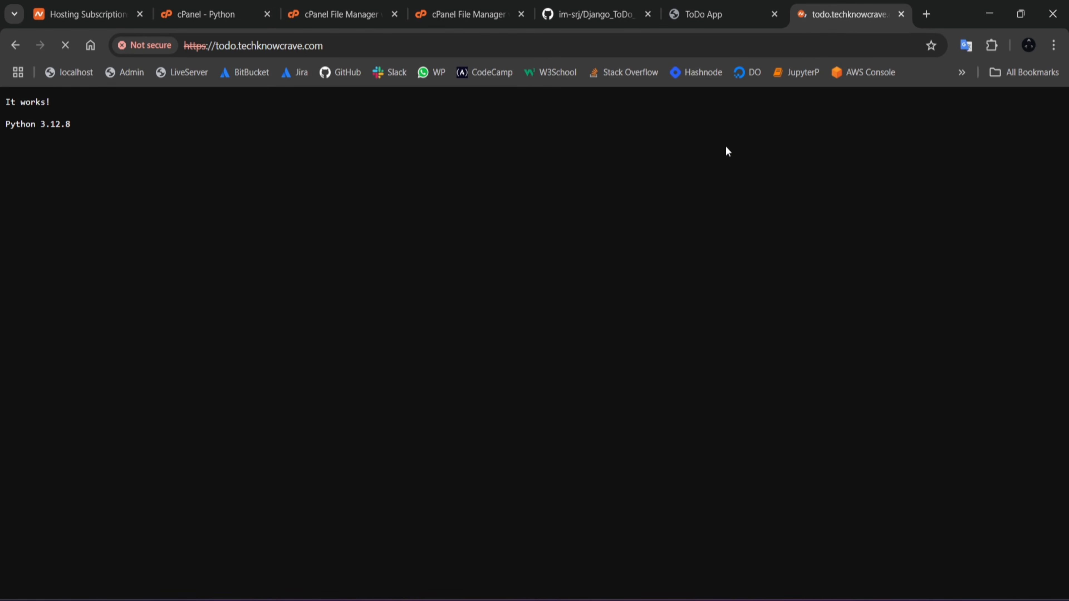
pyautogui.moveTo(83, 129); pyautogui.dragTo(0, 90)
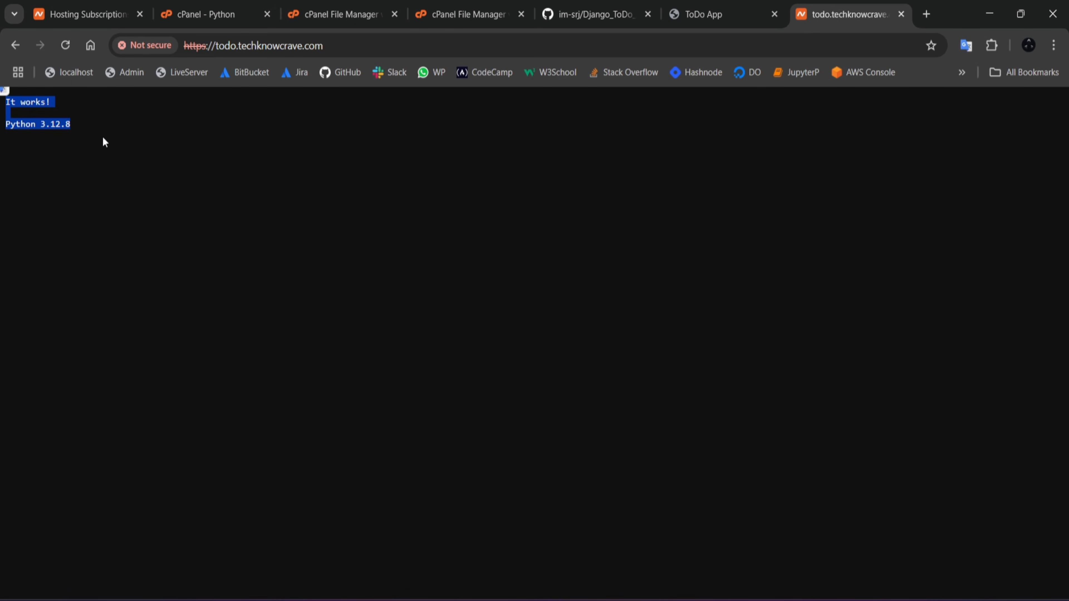
pyautogui.click(82, 125)
pyautogui.moveTo(83, 128); pyautogui.dragTo(2, 86)
# Step: Open cPanel's Tools page in a separate browser tab, keeping the Python application page open
pyautogui.click(458, 12)
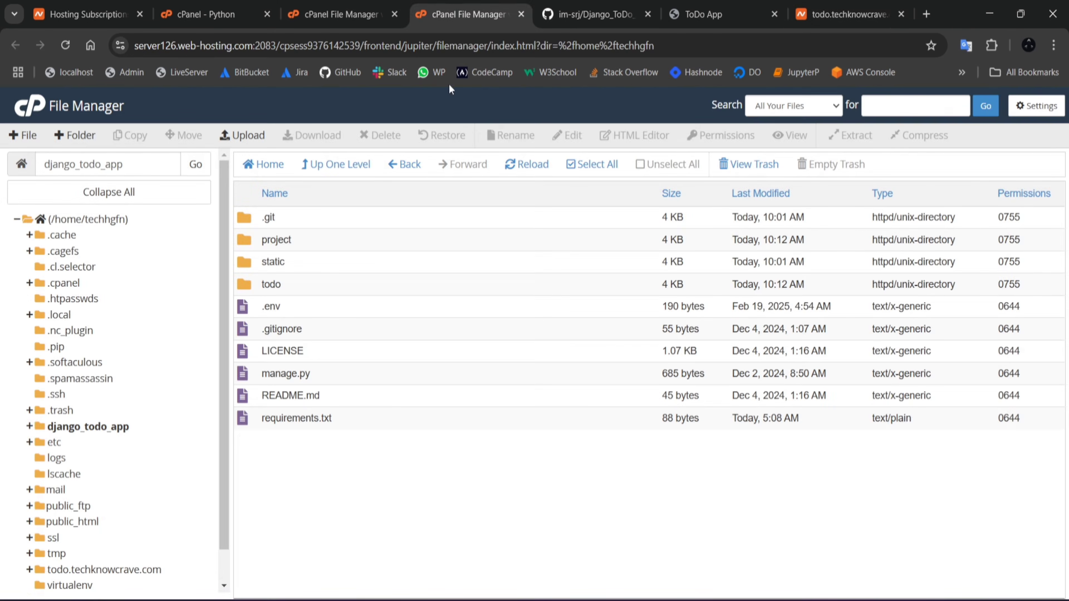
pyautogui.click(316, 5)
pyautogui.click(225, 6)
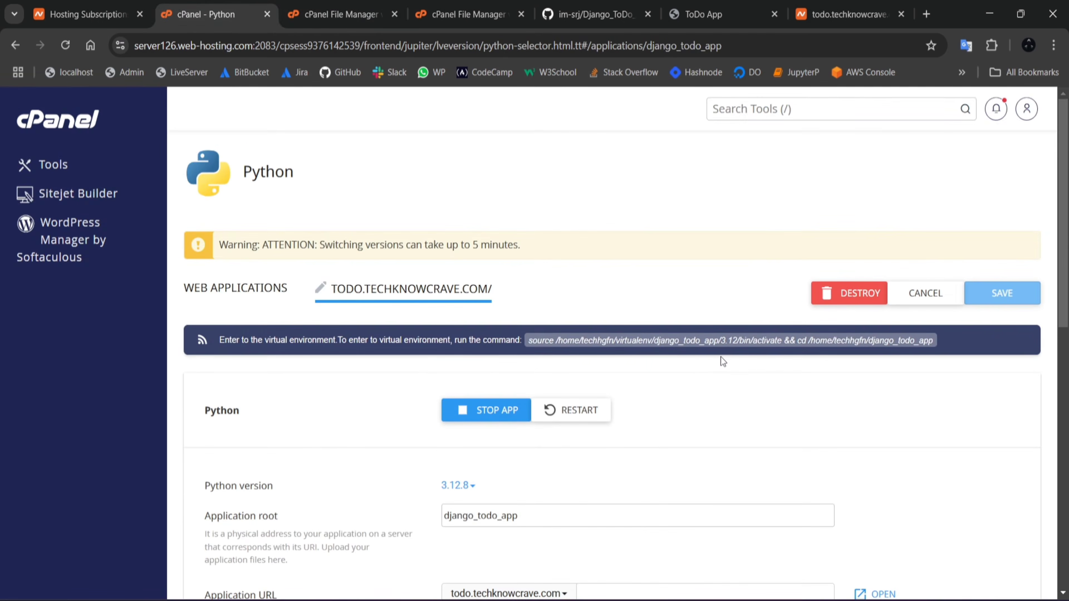
pyautogui.click(345, 14)
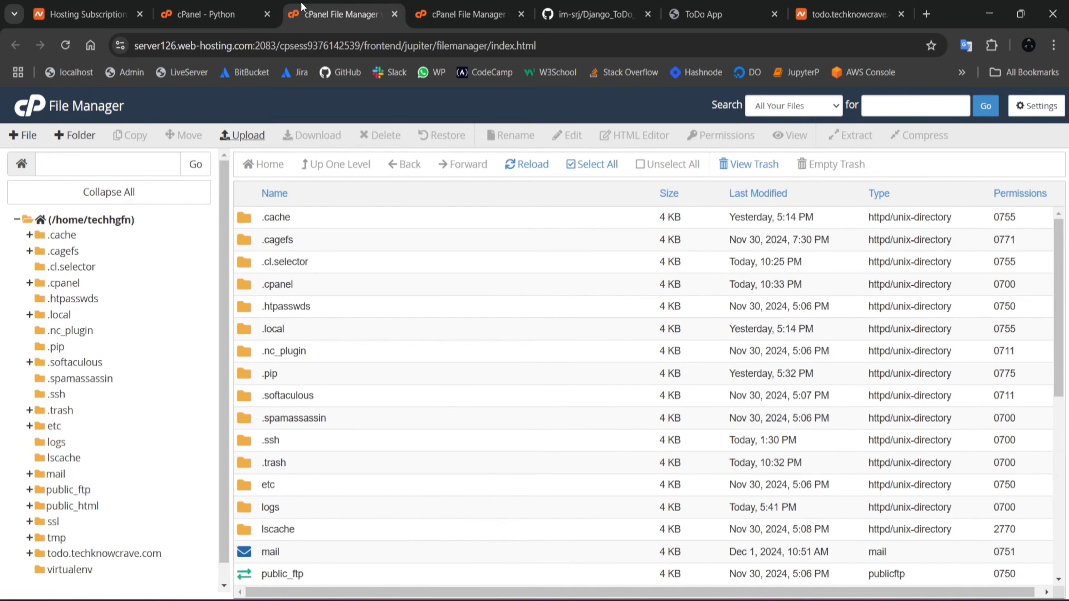
pyautogui.click(200, 5)
pyautogui.keyDown('ctrl'); pyautogui.click(58, 169); pyautogui.keyUp('ctrl')
pyautogui.click(306, 5)
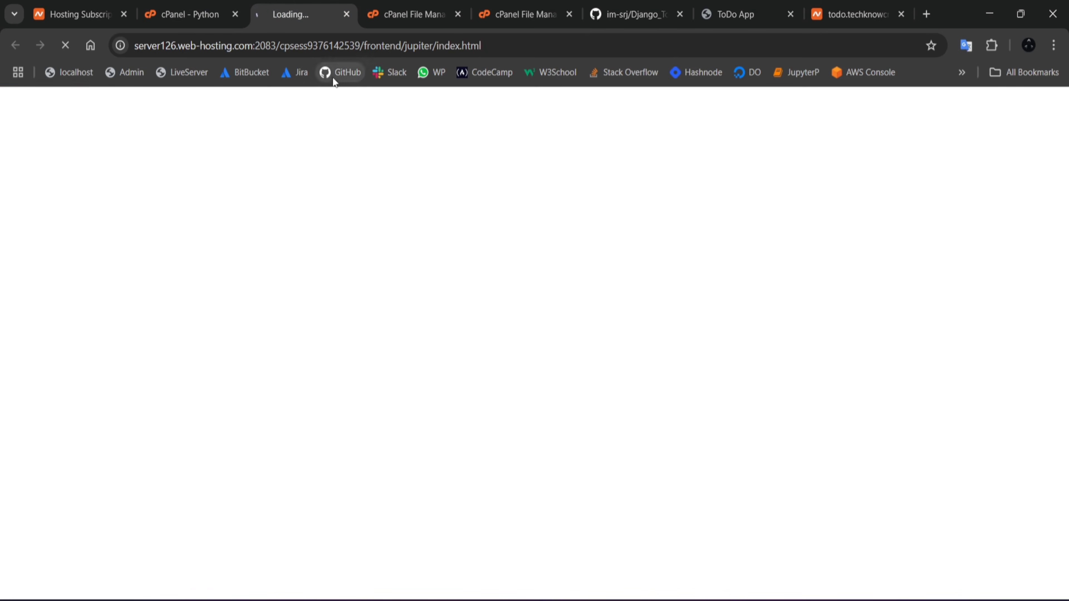
pyautogui.click(190, 14)
pyautogui.click(294, 14)
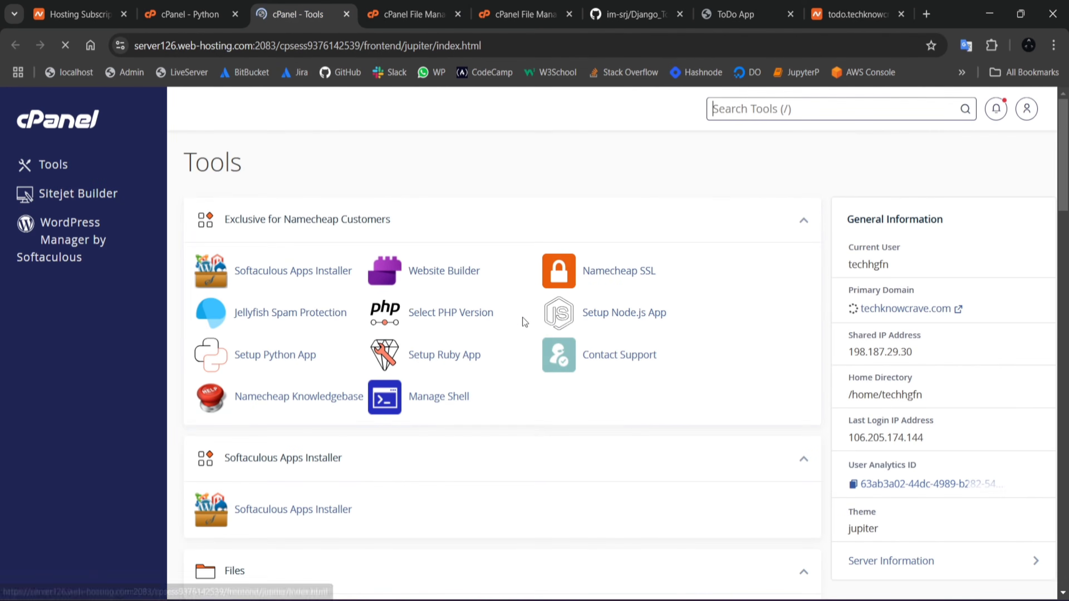
# Step: Find the Terminal tool on the cPanel Tools page and open it
pyautogui.scroll(-6, 512, 318)
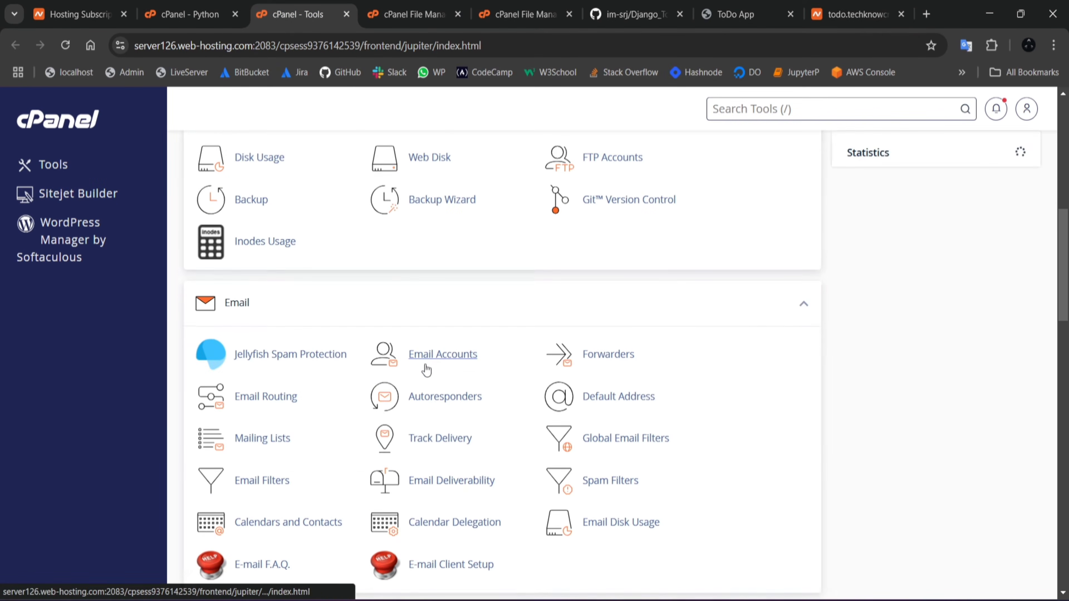
pyautogui.scroll(-12, 425, 366)
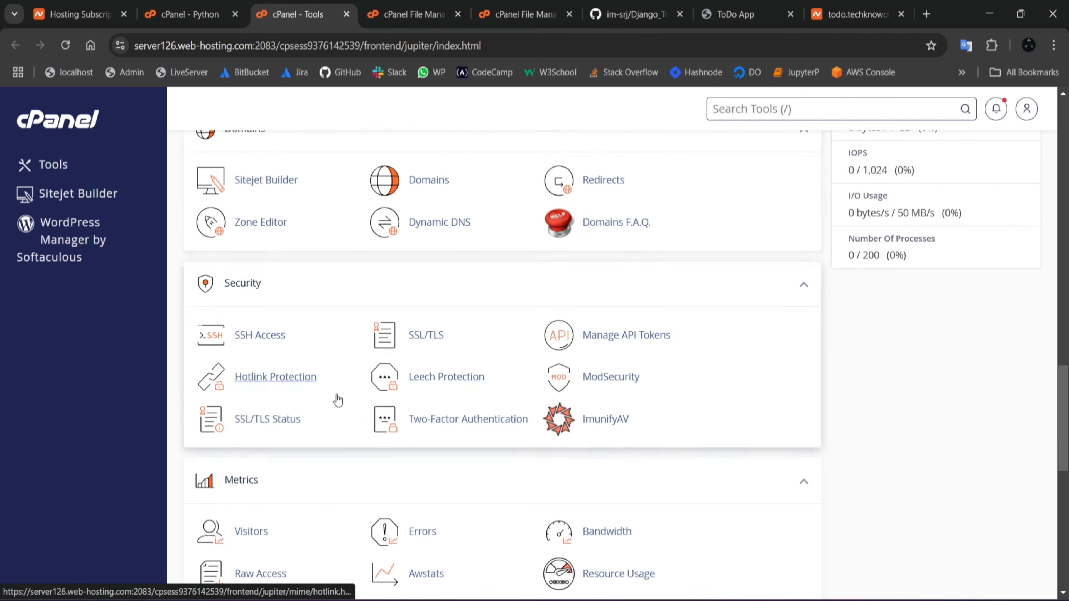
pyautogui.scroll(-10, 336, 396)
pyautogui.click(435, 387)
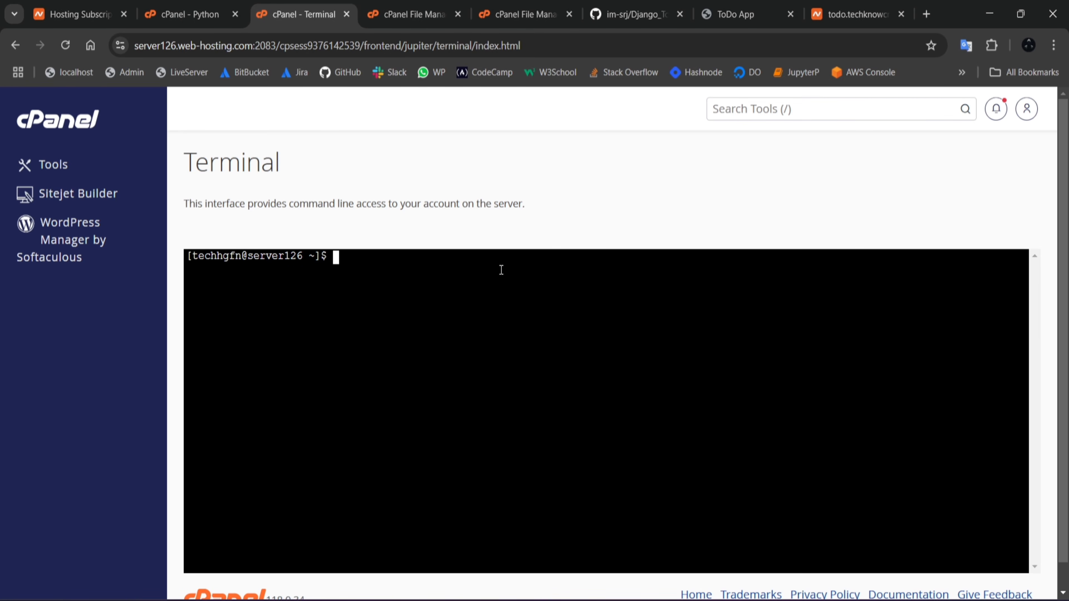
# Step: Copy the virtual environment activation command from the Python application page and run it in the cPanel Terminal
pyautogui.click(222, 4)
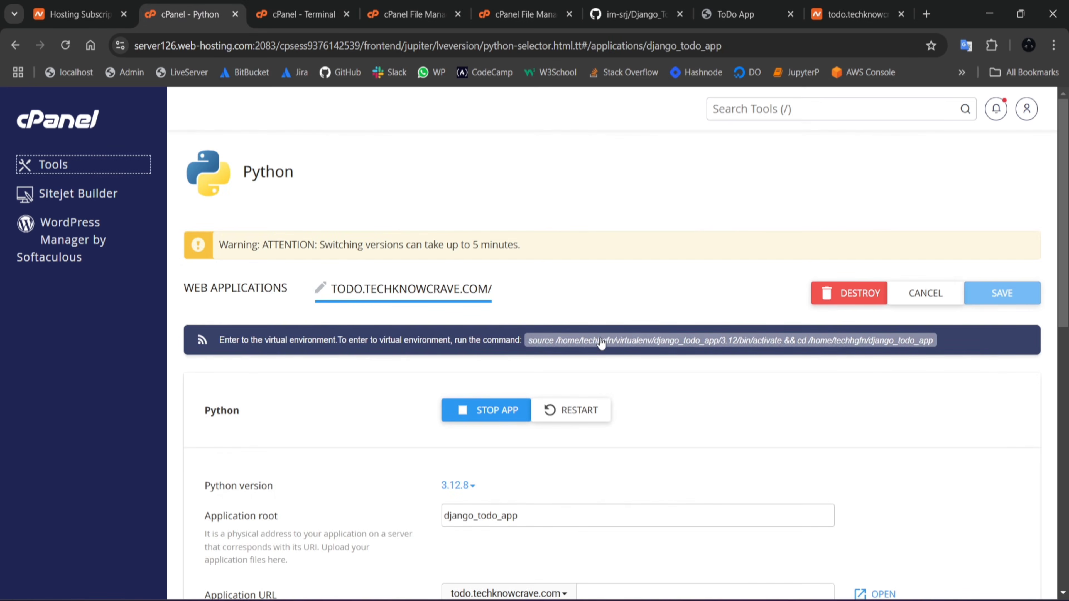
pyautogui.click(652, 340)
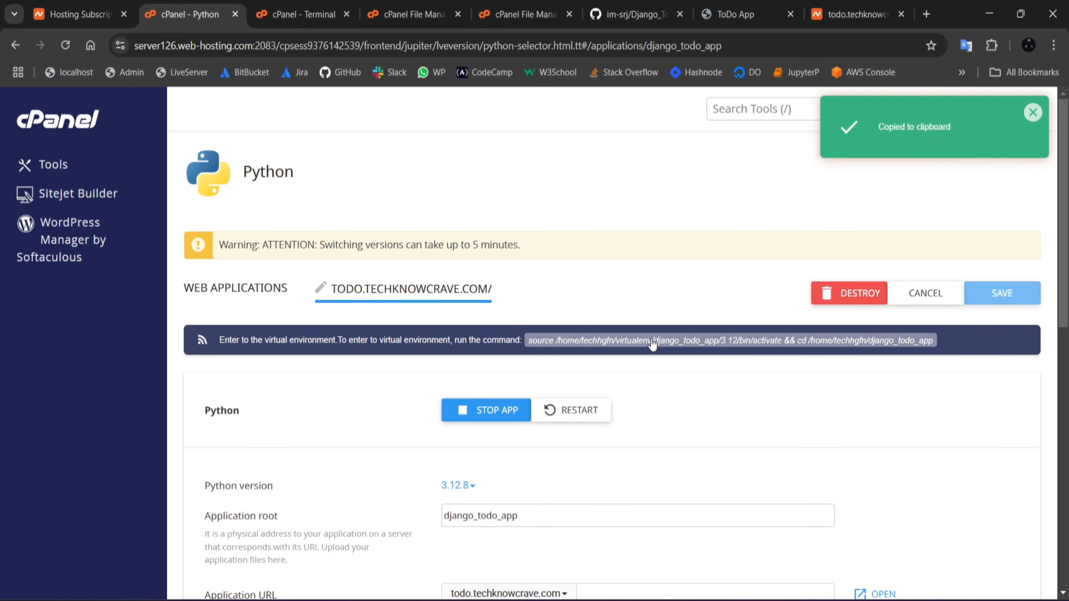
pyautogui.click(330, 5)
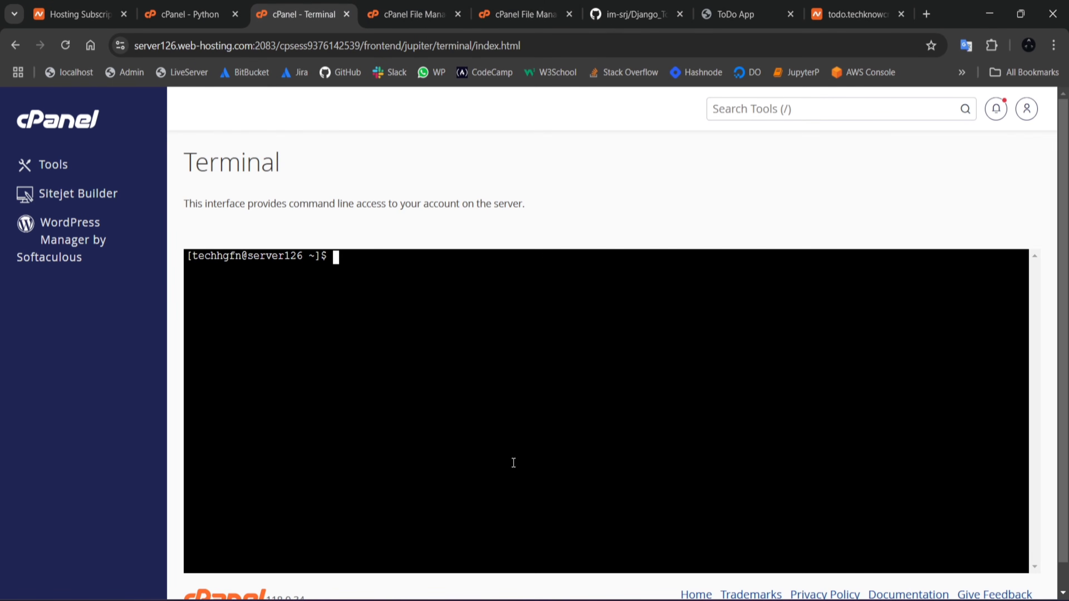
pyautogui.rightClick(361, 269)
pyautogui.click(406, 362)
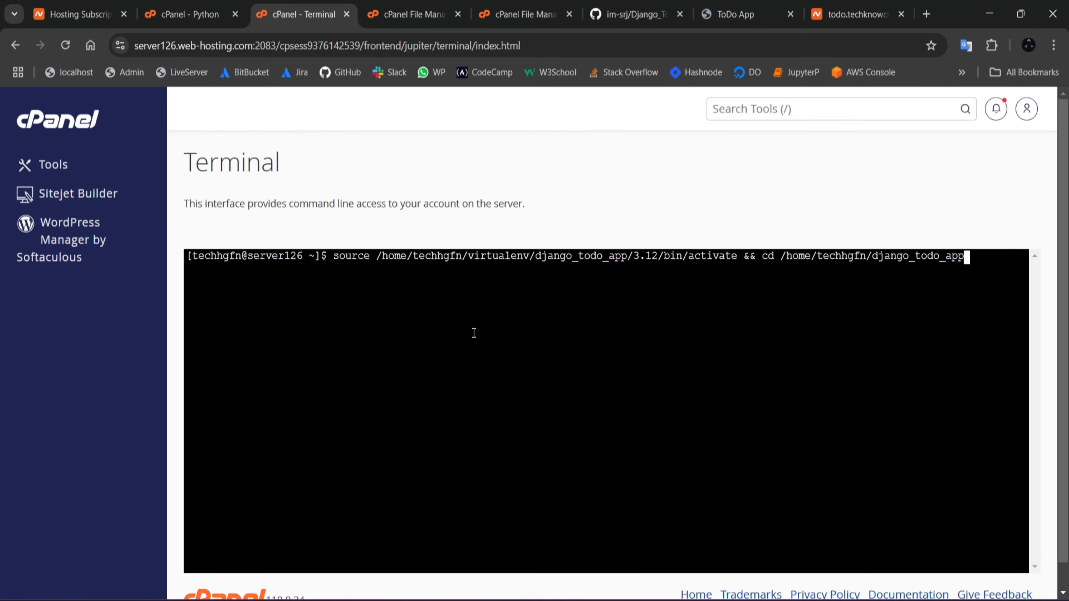
pyautogui.press('Return')
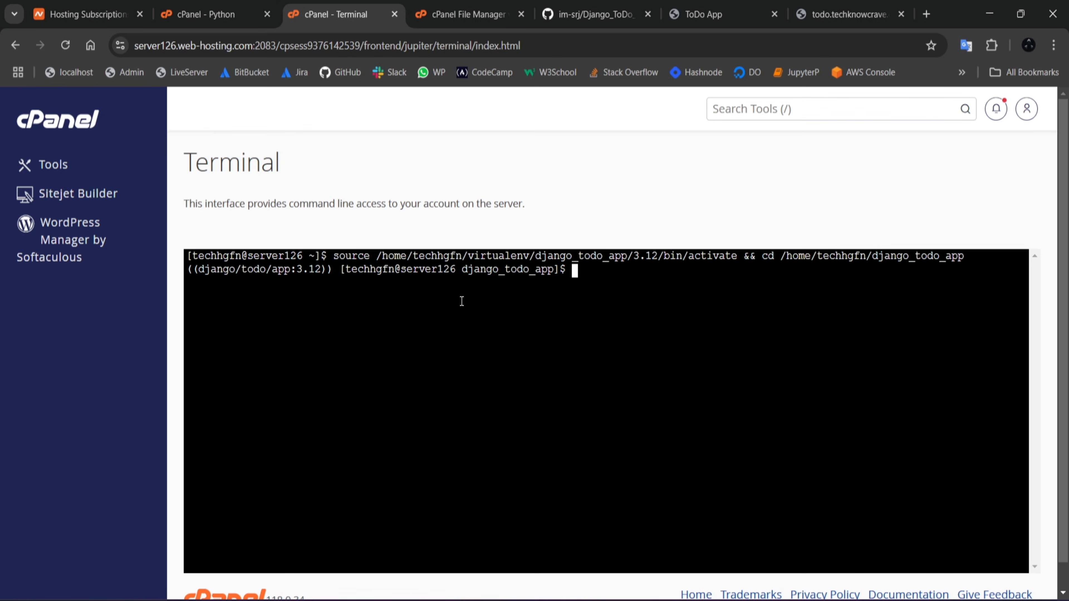
# Step: Install the project's dependencies in the virtual environment with pip install -r requirements.txt
pyautogui.moveTo(334, 269); pyautogui.dragTo(190, 269)
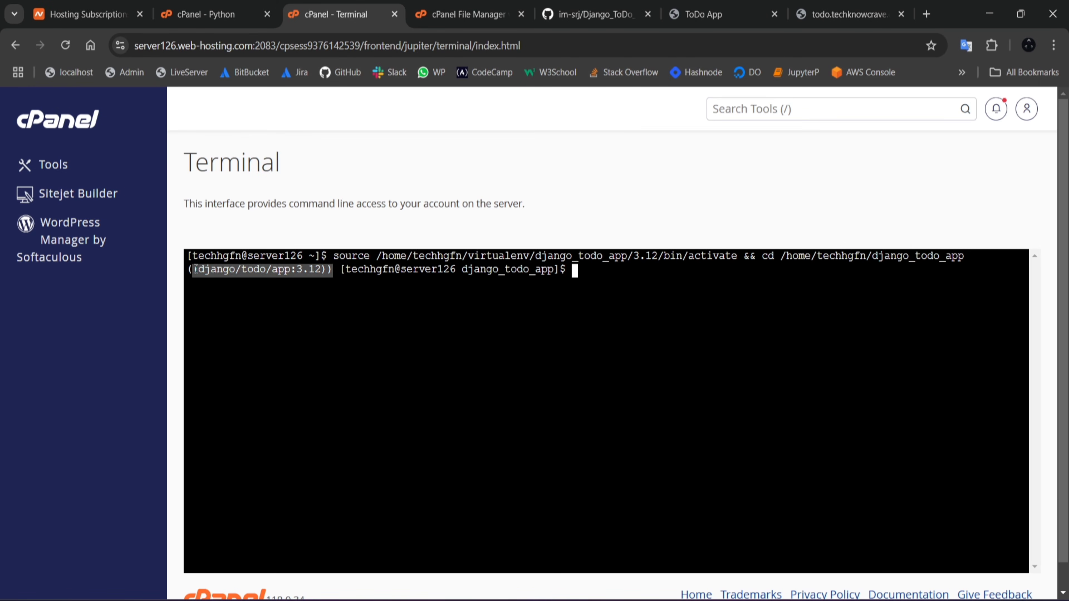
pyautogui.click(602, 273)
pyautogui.write('pip i')
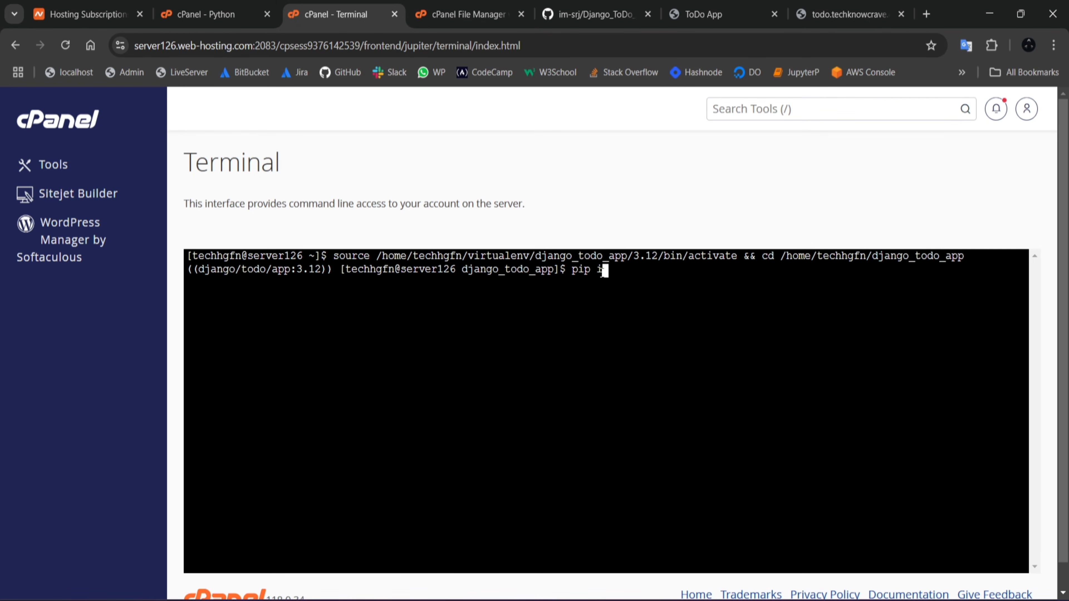
pyautogui.write('nstall -r requirements.txt')
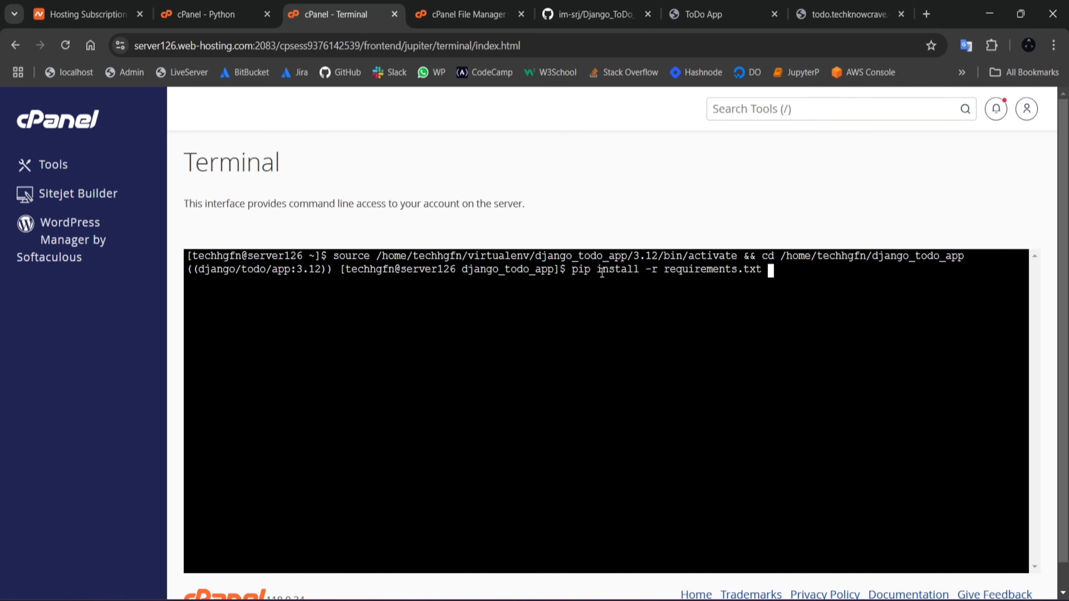
pyautogui.press('Return')
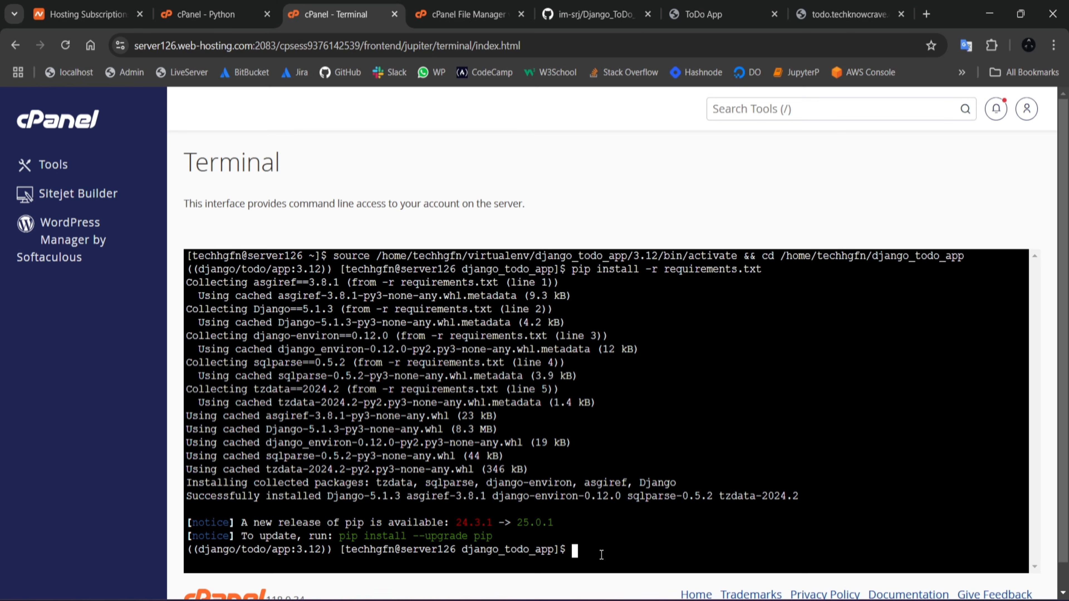
# Step: Run python manage.py makemigrations for the Django project in the terminal
pyautogui.write('pip')
pyautogui.press('BackSpace')
pyautogui.press('BackSpace')
pyautogui.press('BackSpace')
pyautogui.press('BackSpace')
pyautogui.write('python manage')
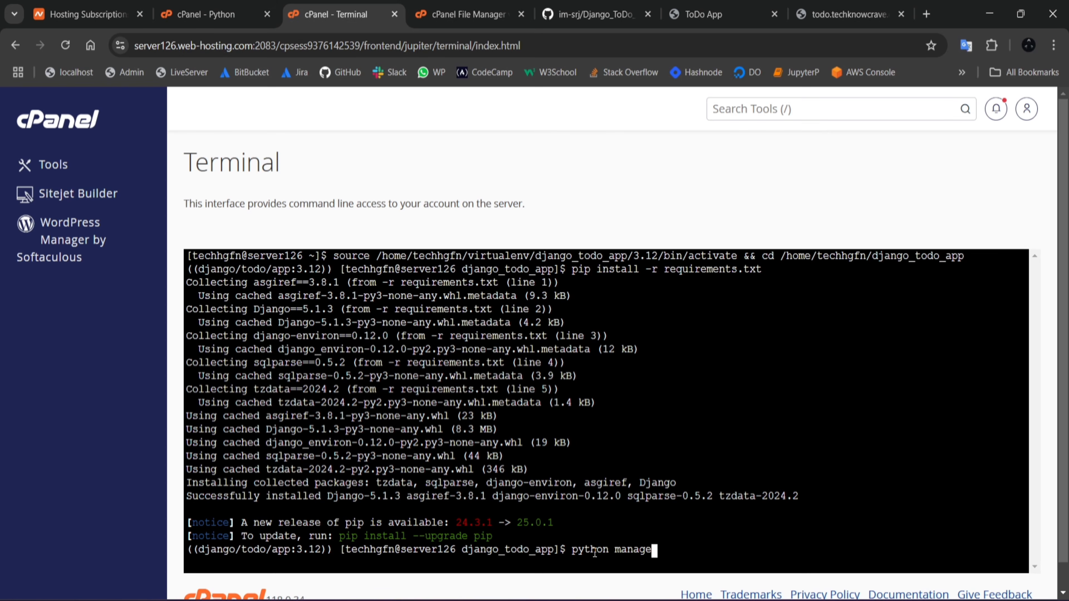
pyautogui.write('.py mke')
pyautogui.press('BackSpace')
pyautogui.press('BackSpace')
pyautogui.write('ame')
pyautogui.press('BackSpace')
pyautogui.press('BackSpace')
pyautogui.write('kemigrations')
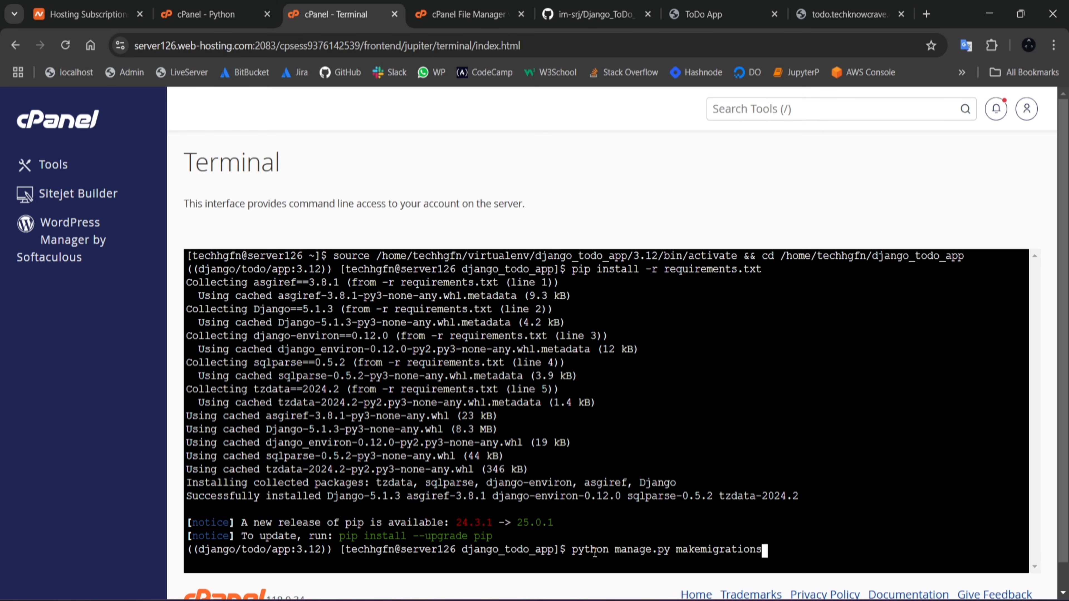
pyautogui.press('Return')
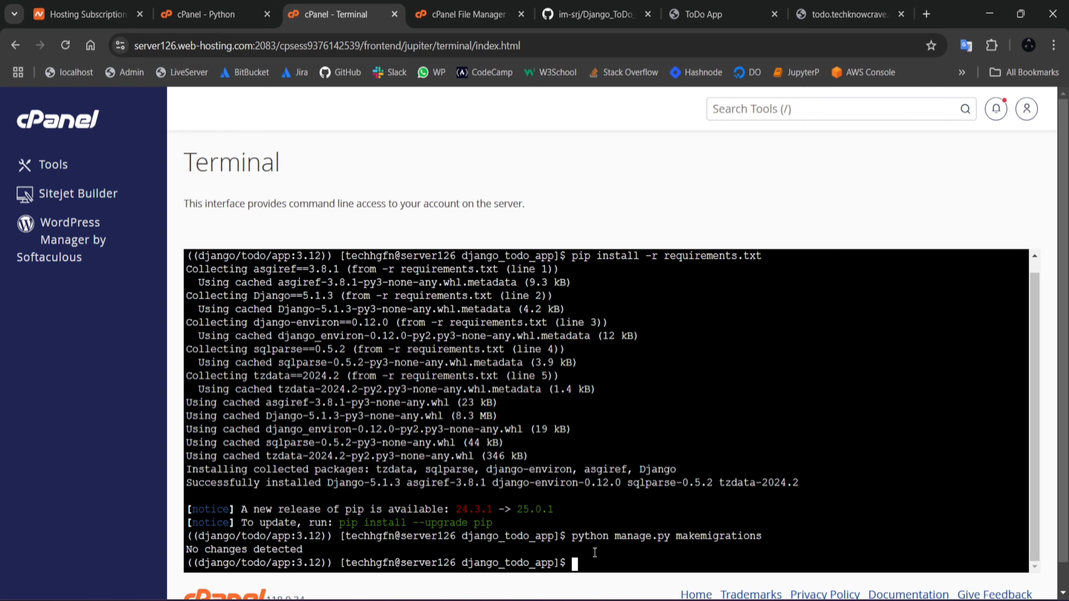
# Step: Generate the migrations for the todo app with python manage.py makemigrations todo
pyautogui.press('Up')
pyautogui.write('todo')
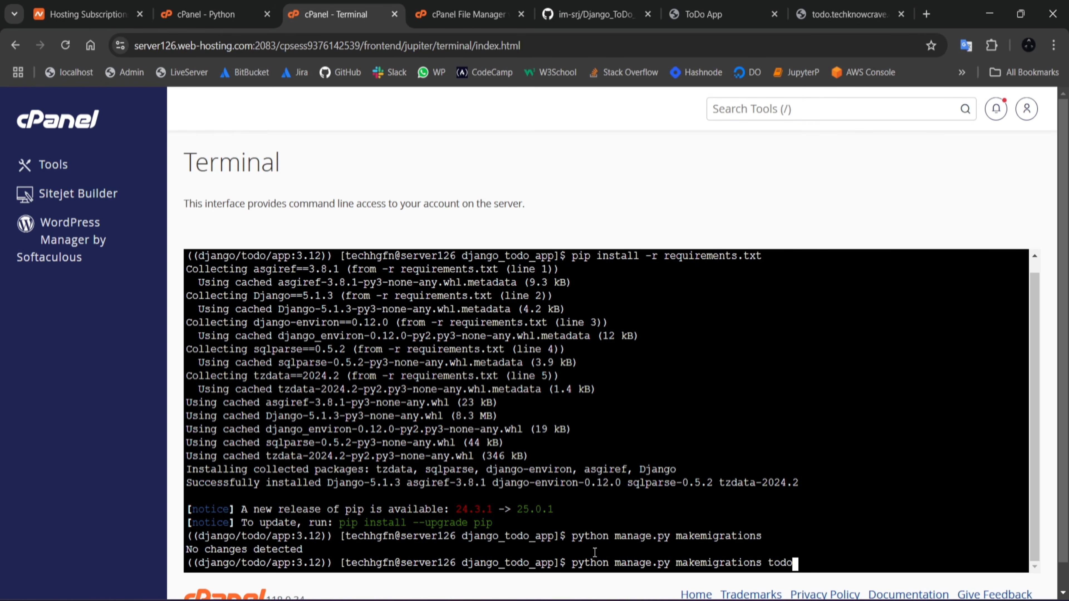
pyautogui.press('Return')
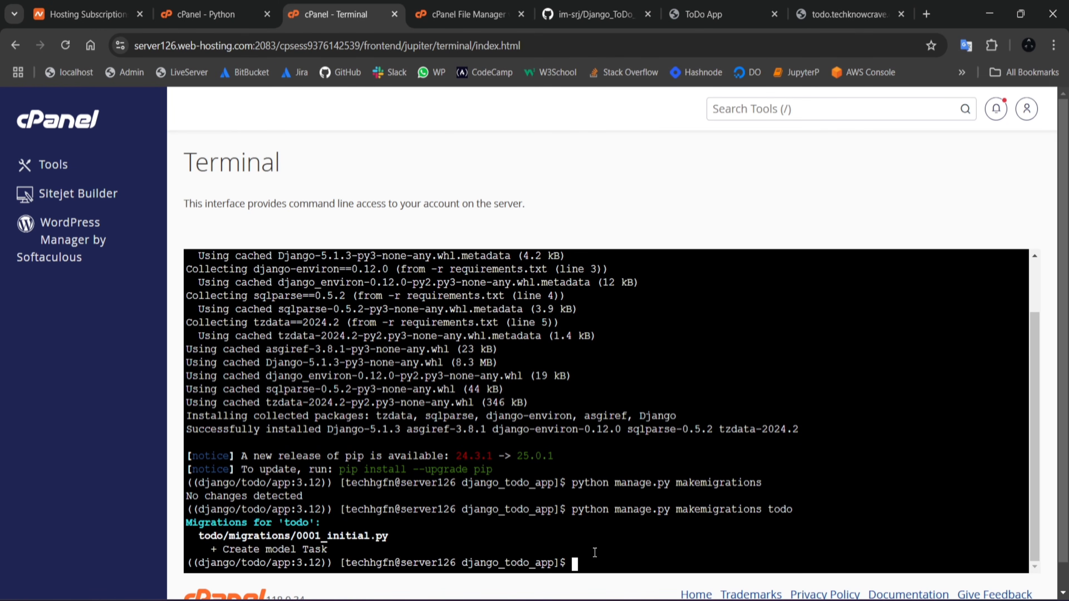
# Step: Apply all database migrations with python manage.py migrate
pyautogui.write('python manage.py ')
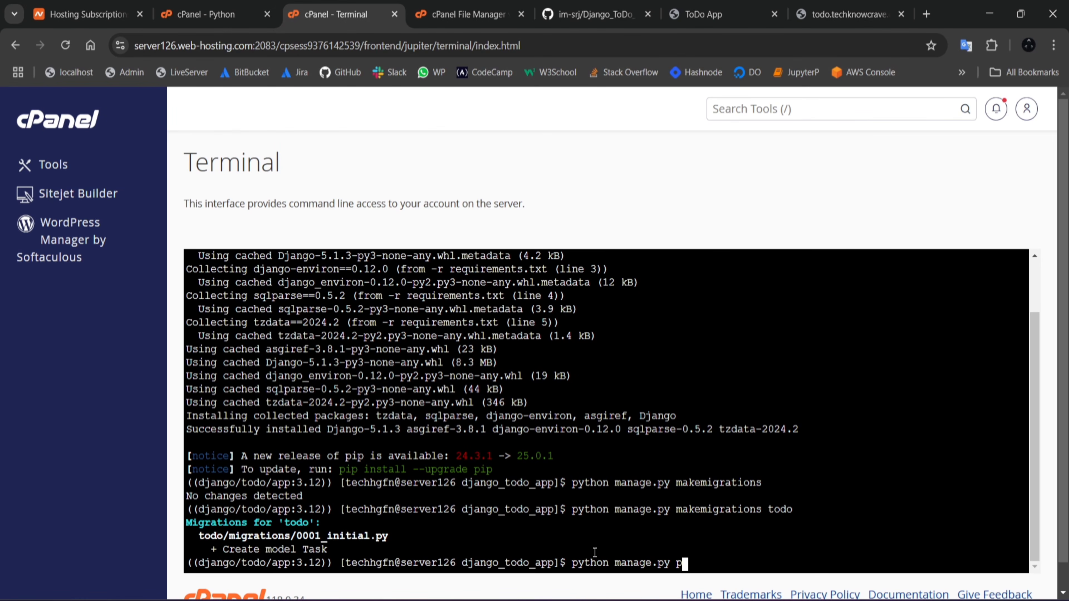
pyautogui.write('migrate')
pyautogui.press('Return')
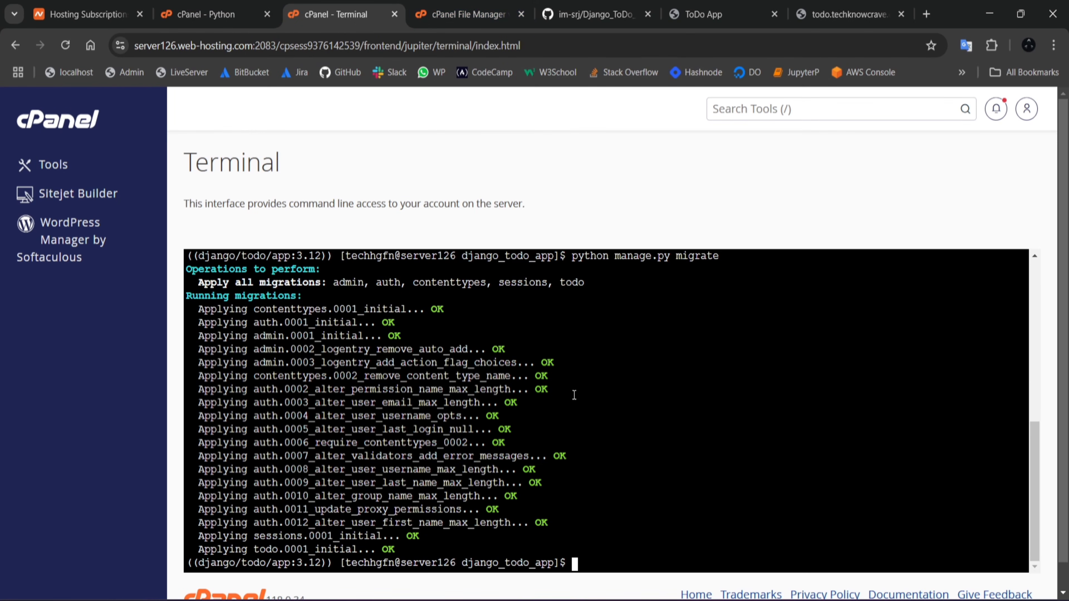
# Step: Reload todo.techknowcrave.com and check which application startup file the Python application settings specify
pyautogui.click(812, 22)
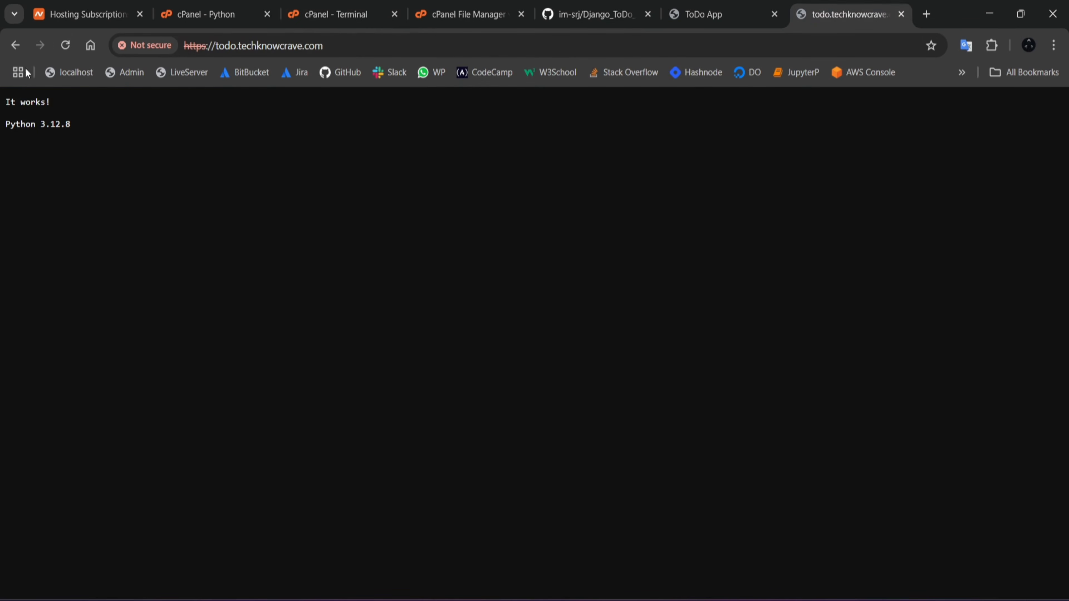
pyautogui.click(65, 45)
pyautogui.click(225, 13)
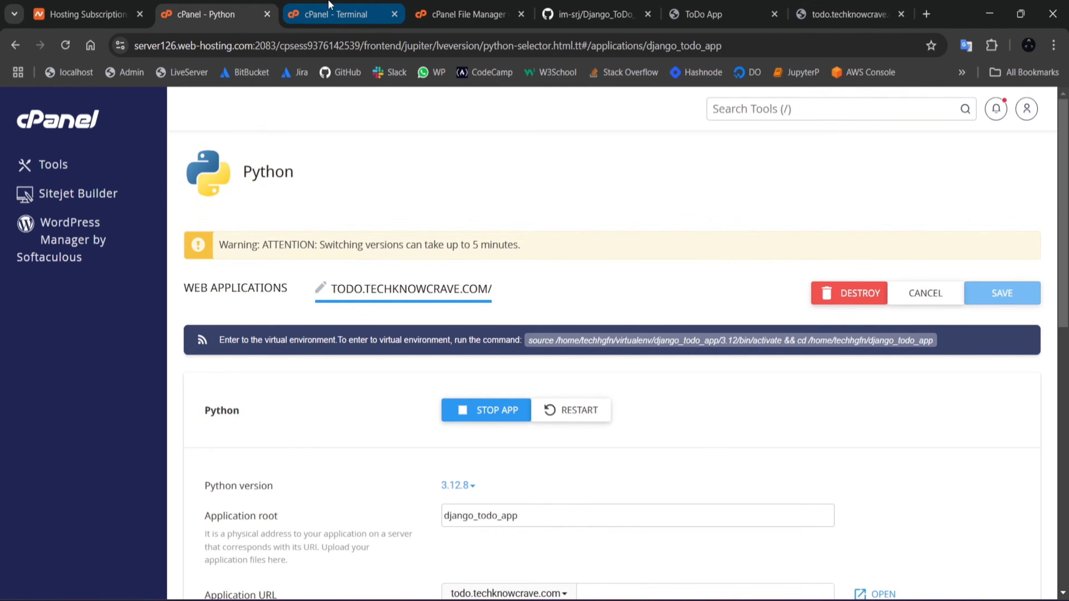
pyautogui.scroll(-3, 538, 366)
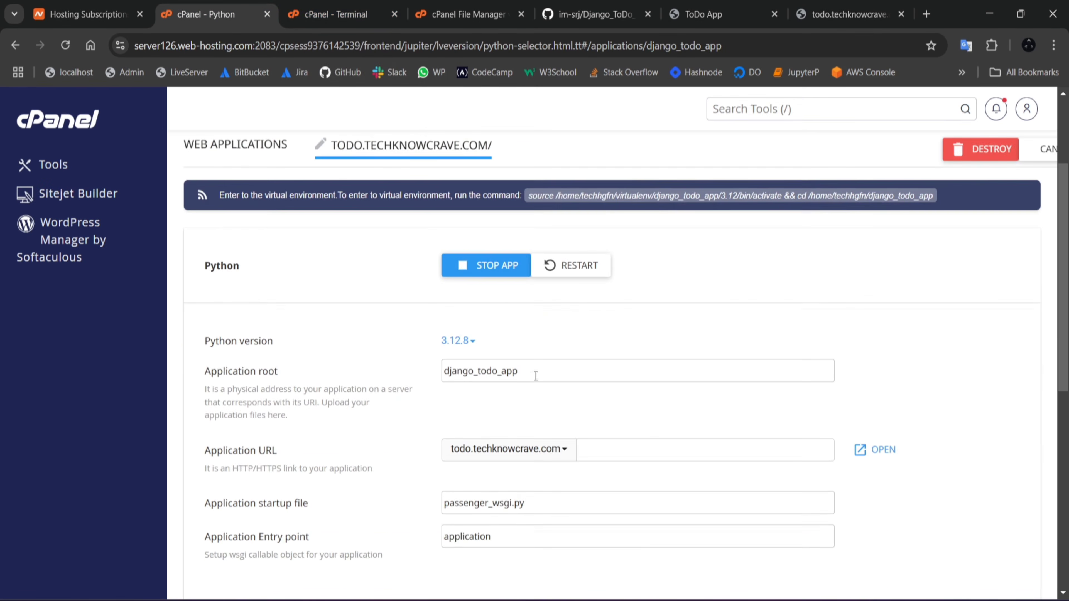
pyautogui.scroll(-3, 538, 365)
pyautogui.moveTo(548, 355); pyautogui.dragTo(426, 358)
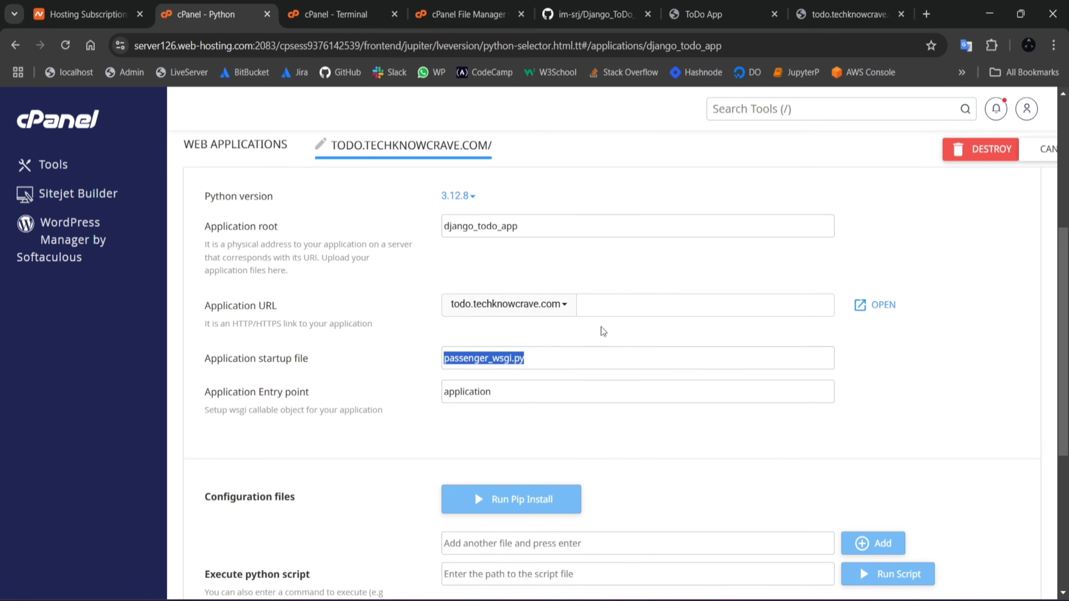
# Step: Open passenger_wsgi.py from the django_todo_app folder in the File Manager editor and delete all its default code
pyautogui.click(365, 5)
pyautogui.click(465, 13)
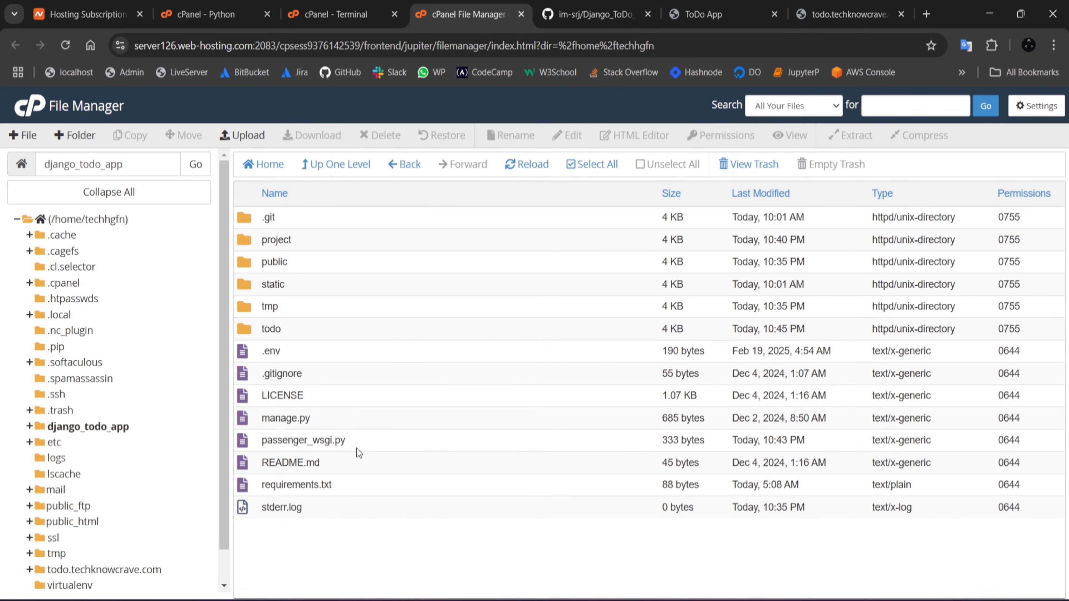
pyautogui.rightClick(364, 445)
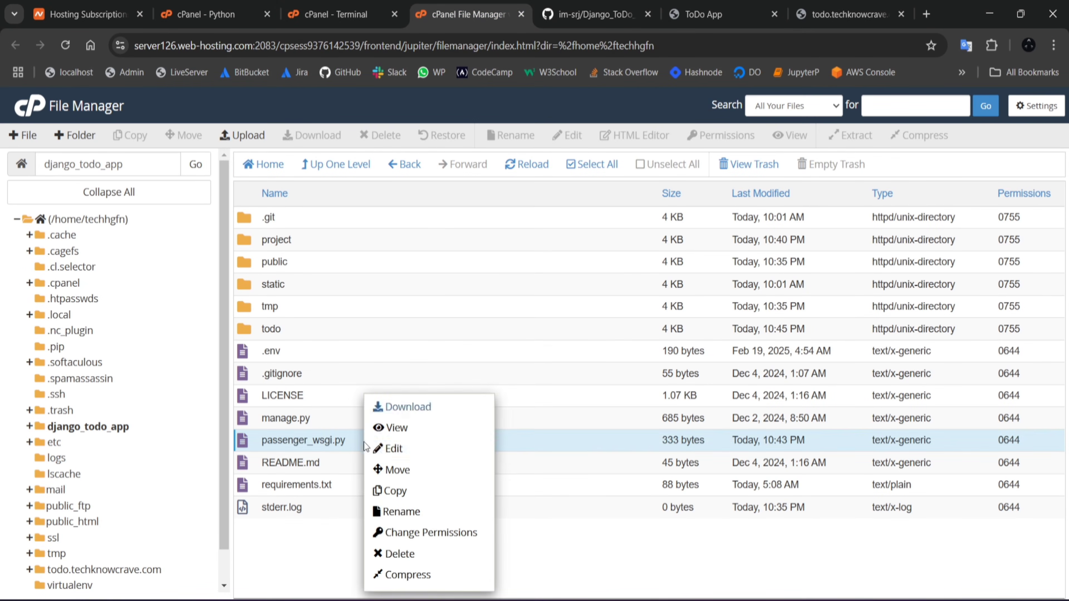
pyautogui.click(408, 450)
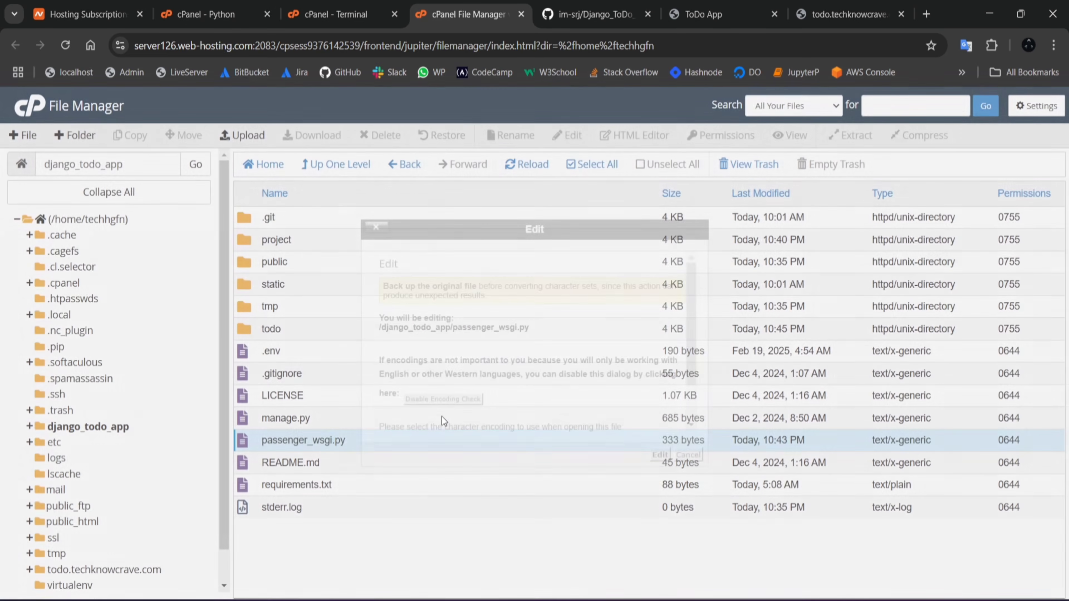
pyautogui.click(661, 455)
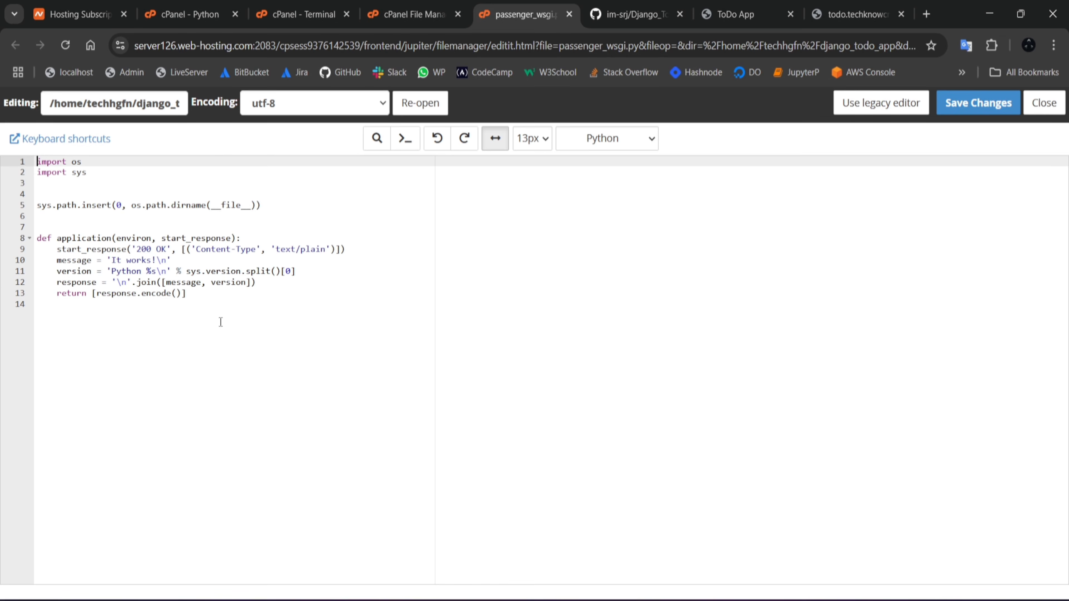
pyautogui.moveTo(227, 323); pyautogui.dragTo(2, 145)
pyautogui.press('BackSpace')
# Step: Write "from project.wsgi import application" in passenger_wsgi.py, save the file and close the editor
pyautogui.write('import')
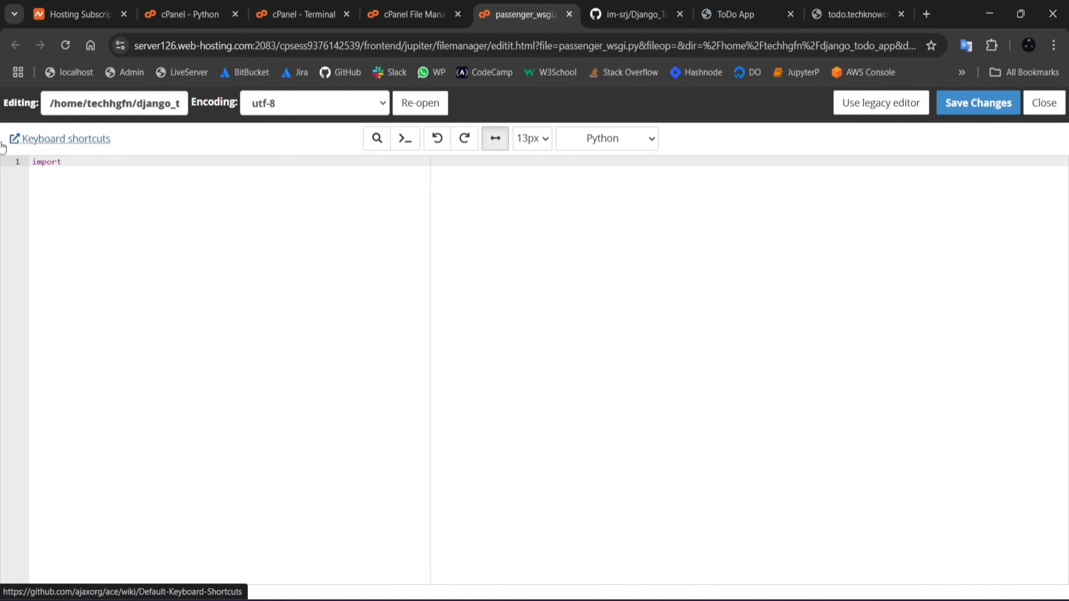
pyautogui.write(' project.wsgi import appication')
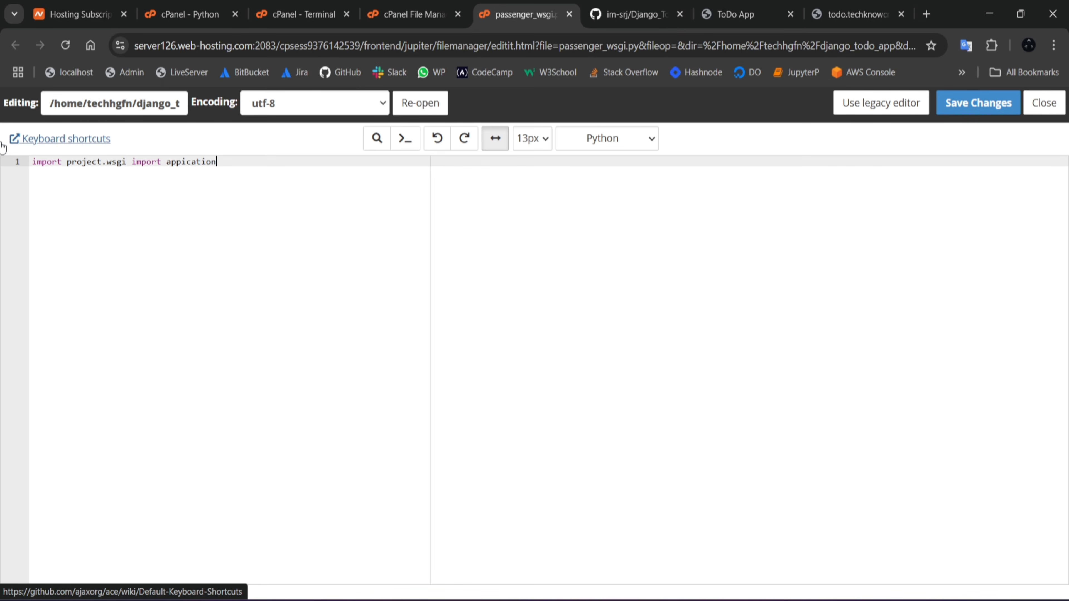
pyautogui.press('BackSpace')
pyautogui.press('BackSpace')
pyautogui.press('BackSpace')
pyautogui.press('BackSpace')
pyautogui.press('BackSpace')
pyautogui.press('BackSpace')
pyautogui.write('frm')
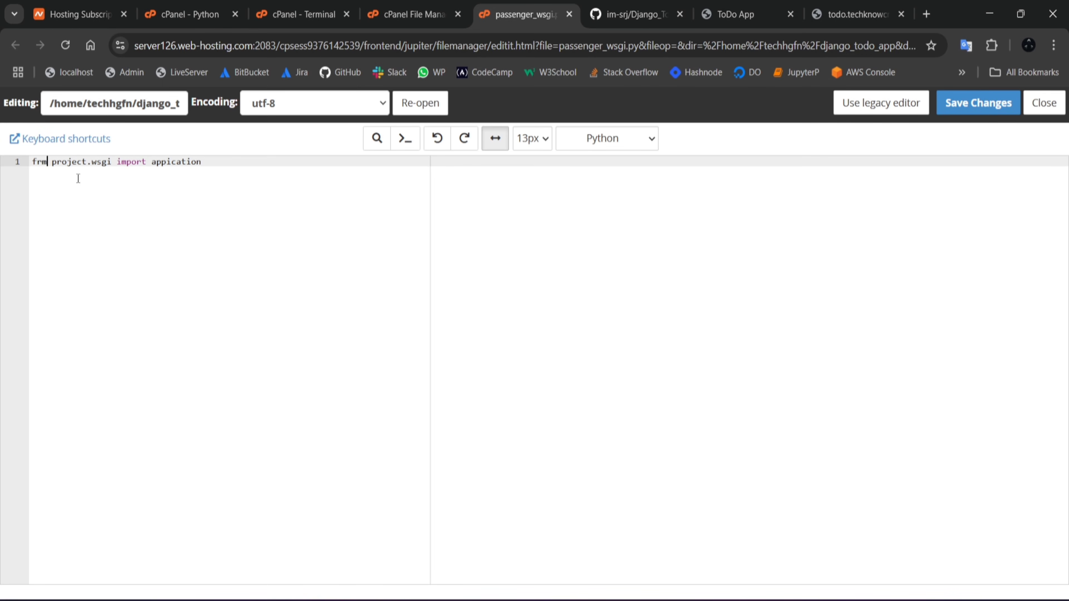
pyautogui.press('BackSpace')
pyautogui.press('BackSpace')
pyautogui.write('rom')
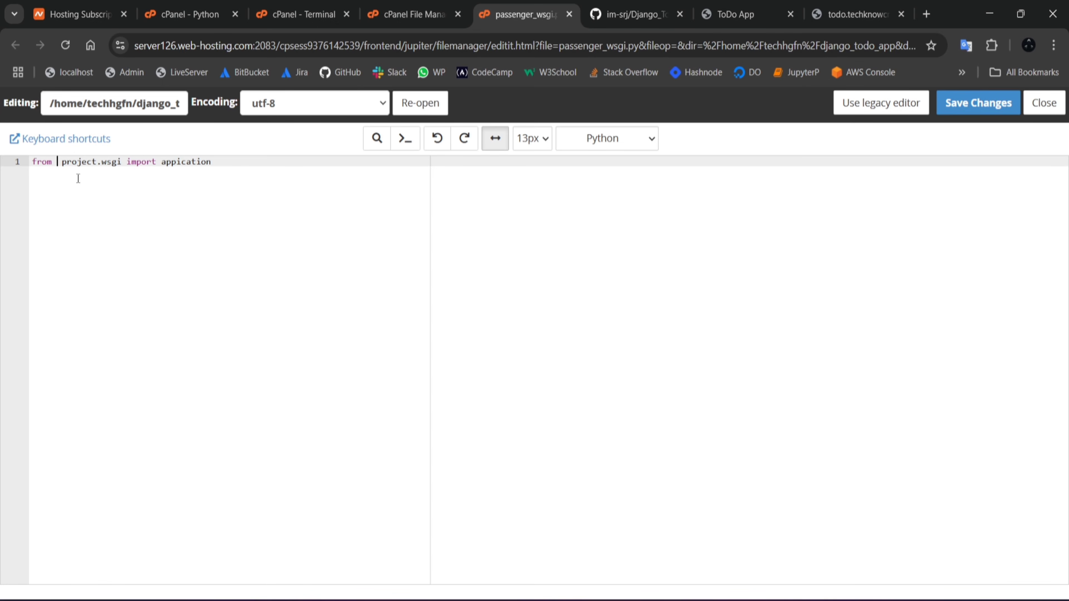
pyautogui.press('BackSpace')
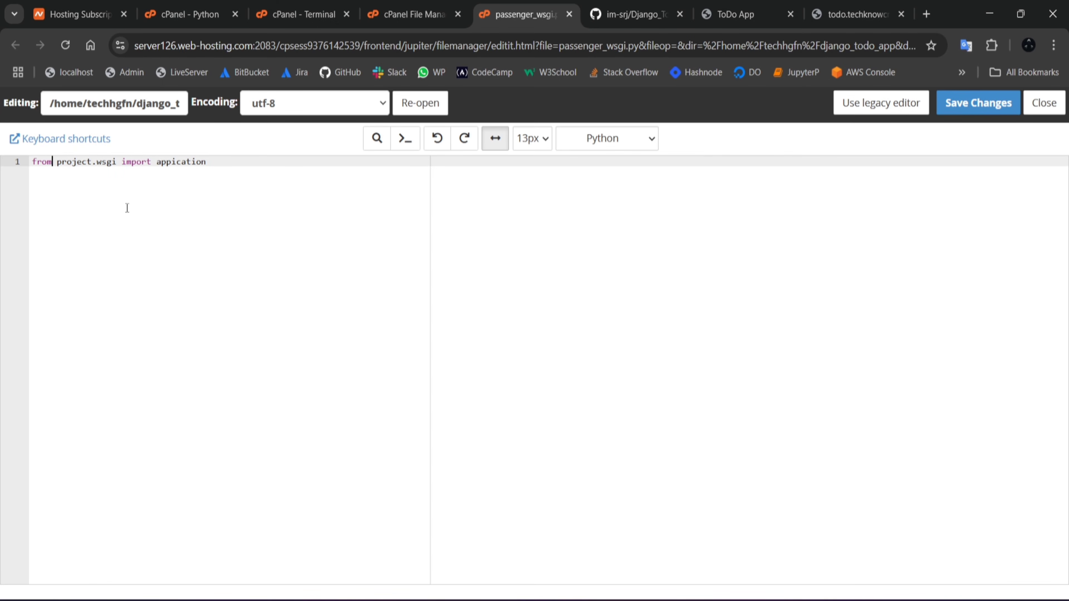
pyautogui.click(171, 162)
pyautogui.write('l')
pyautogui.click(987, 107)
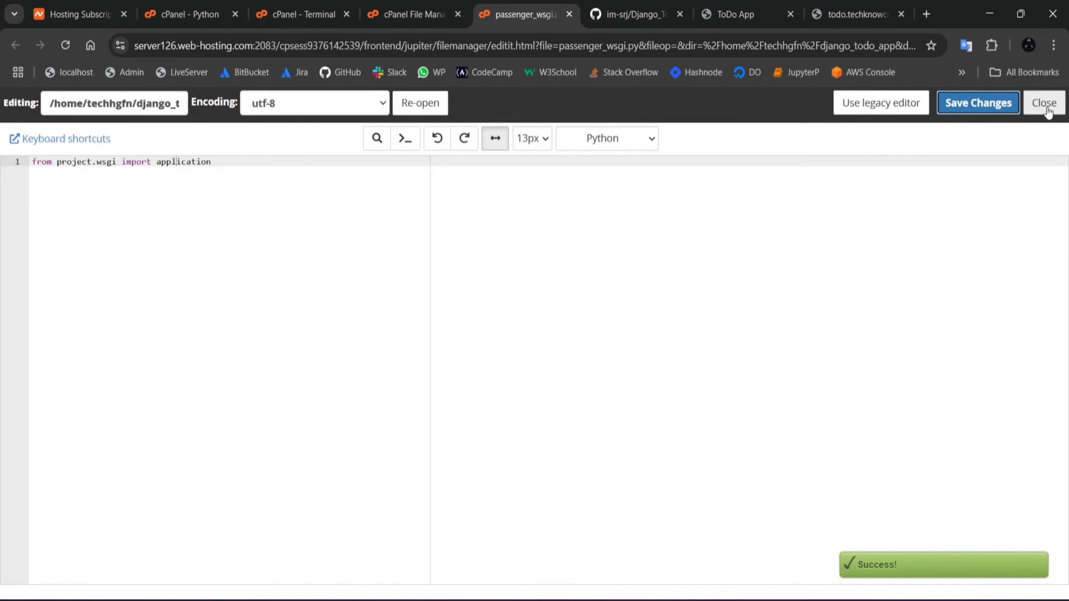
pyautogui.click(1046, 106)
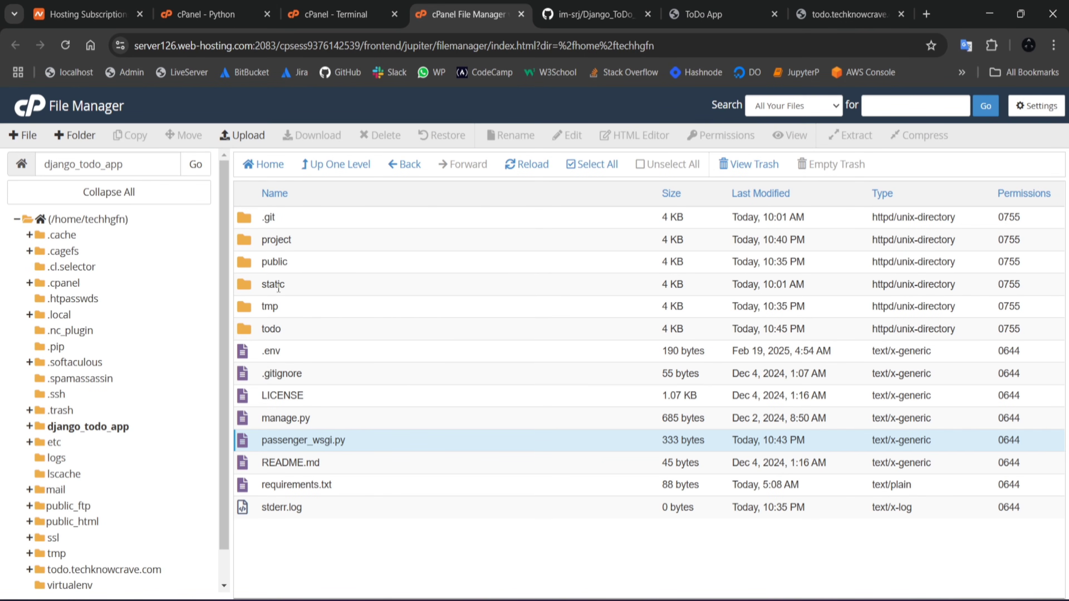
# Step: Open wsgi.py from the project folder in the editor and examine where the application variable is defined
pyautogui.doubleClick(294, 243)
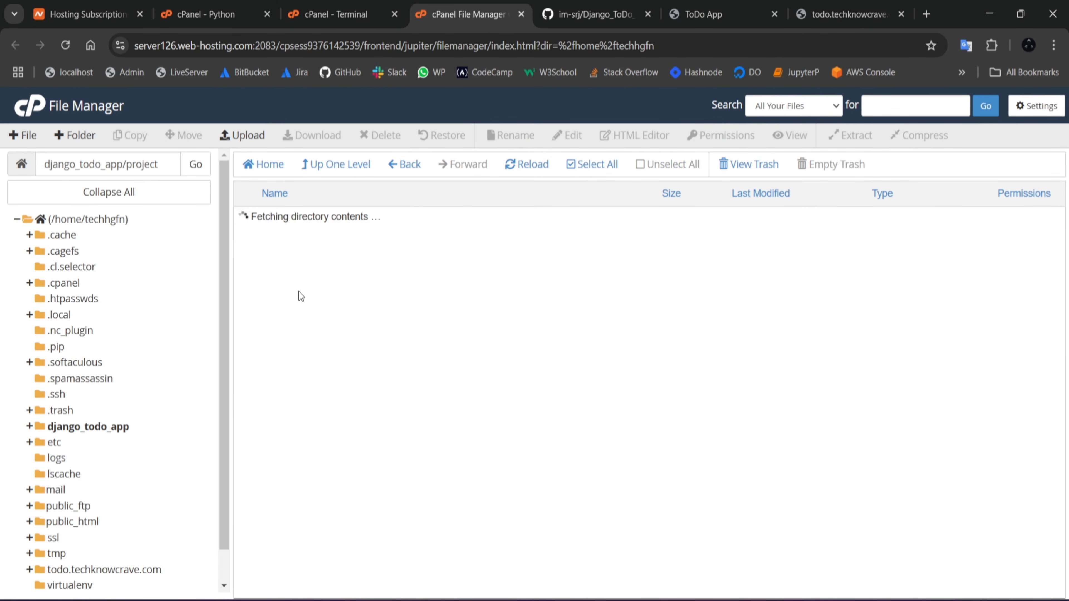
pyautogui.rightClick(309, 333)
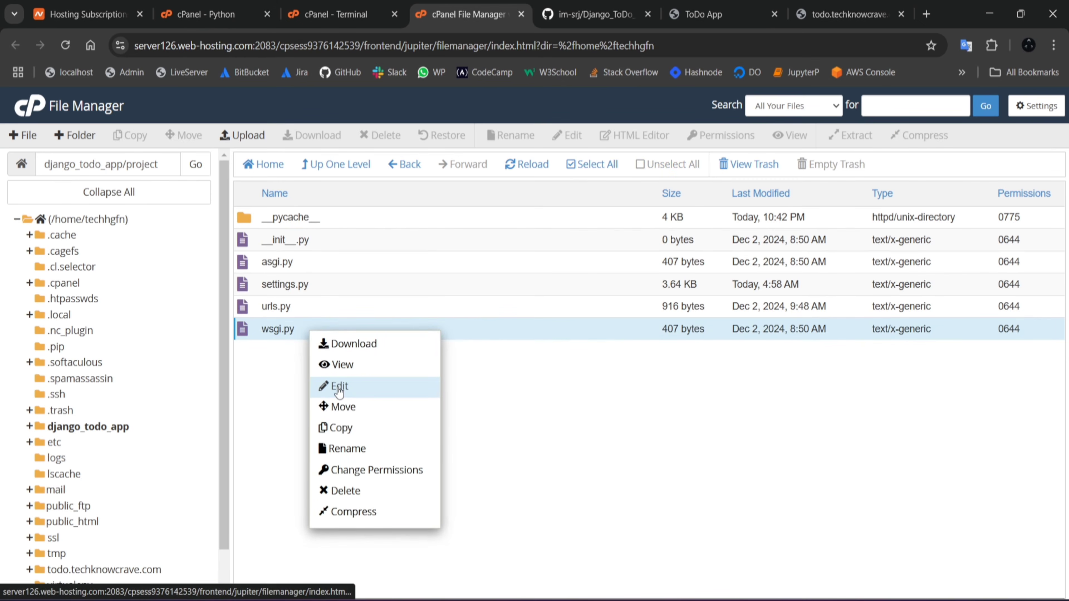
pyautogui.click(339, 387)
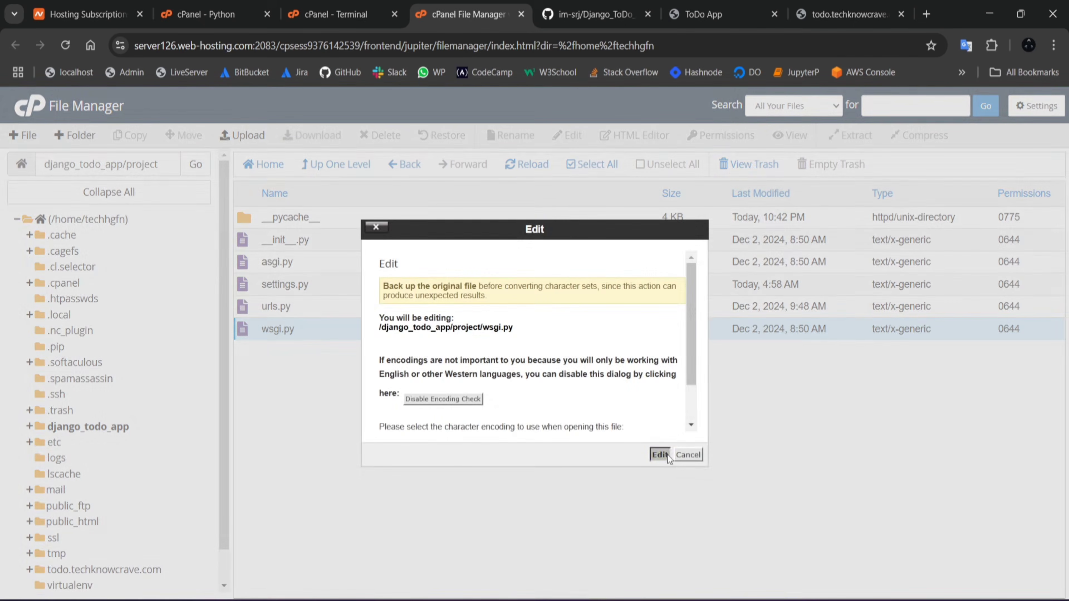
pyautogui.click(660, 455)
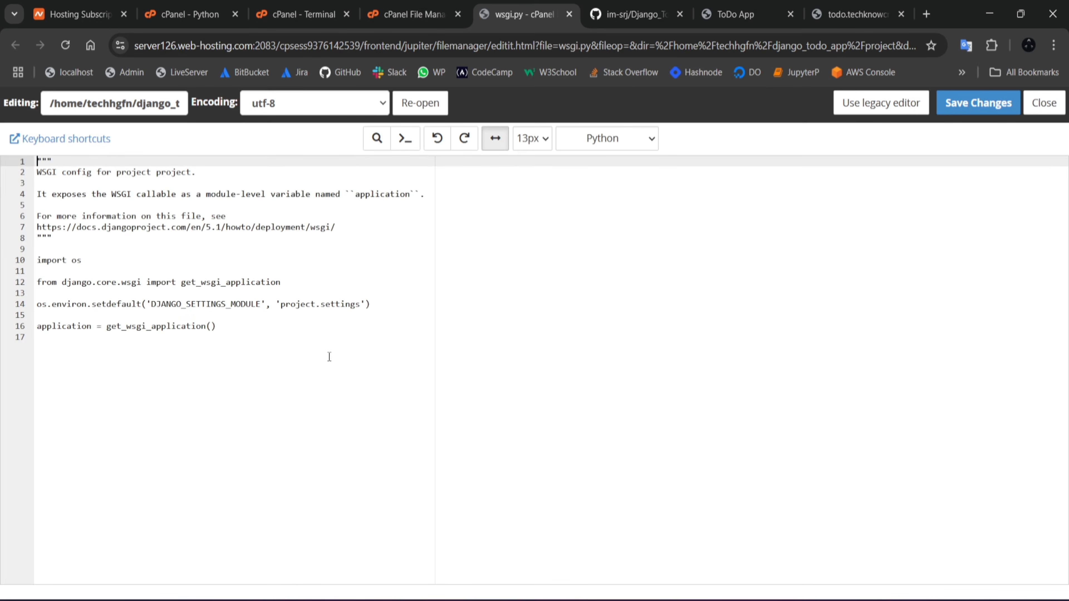
pyautogui.moveTo(91, 326); pyautogui.dragTo(38, 326)
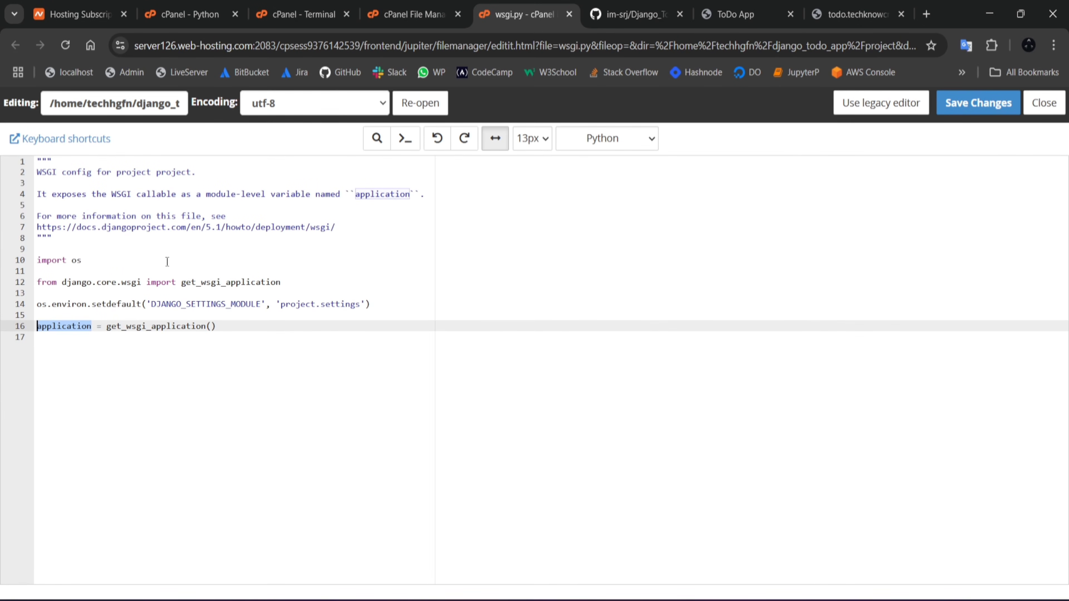
# Step: Restart the Python application in cPanel and reload todo.techknowcrave.com
pyautogui.click(189, 14)
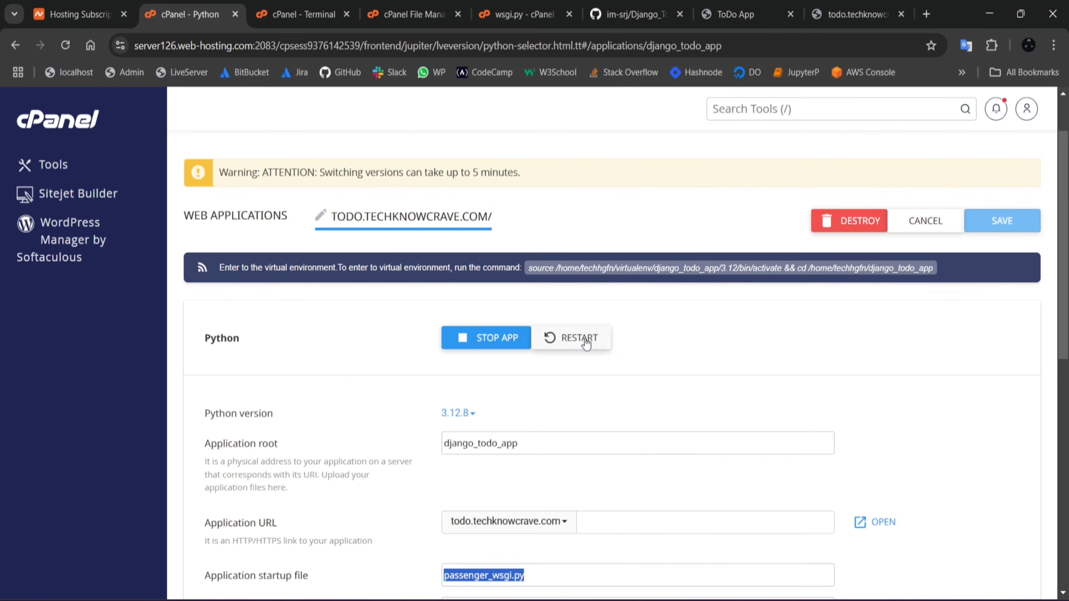
pyautogui.click(586, 342)
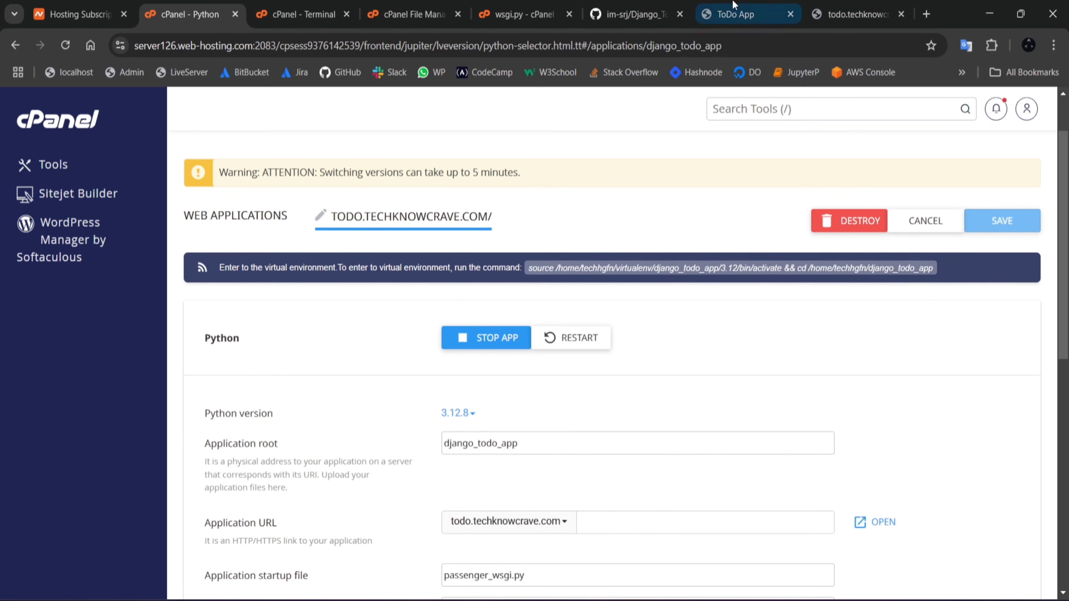
pyautogui.click(856, 14)
pyautogui.press('F5')
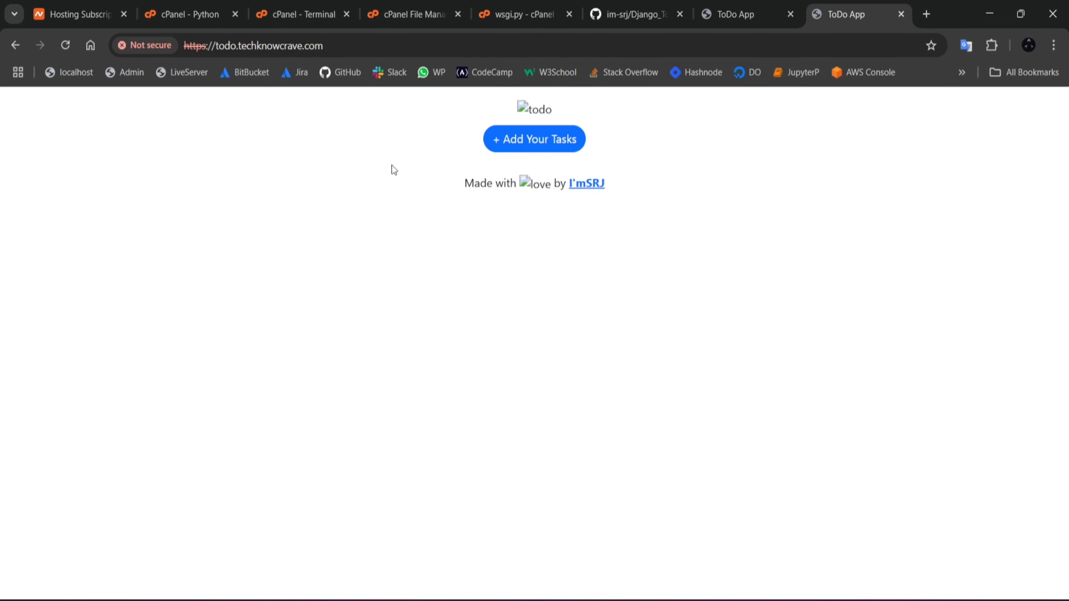
# Step: Collect the project's static files in the terminal with python manage.py collectstatic and review the command's output
pyautogui.click(305, 13)
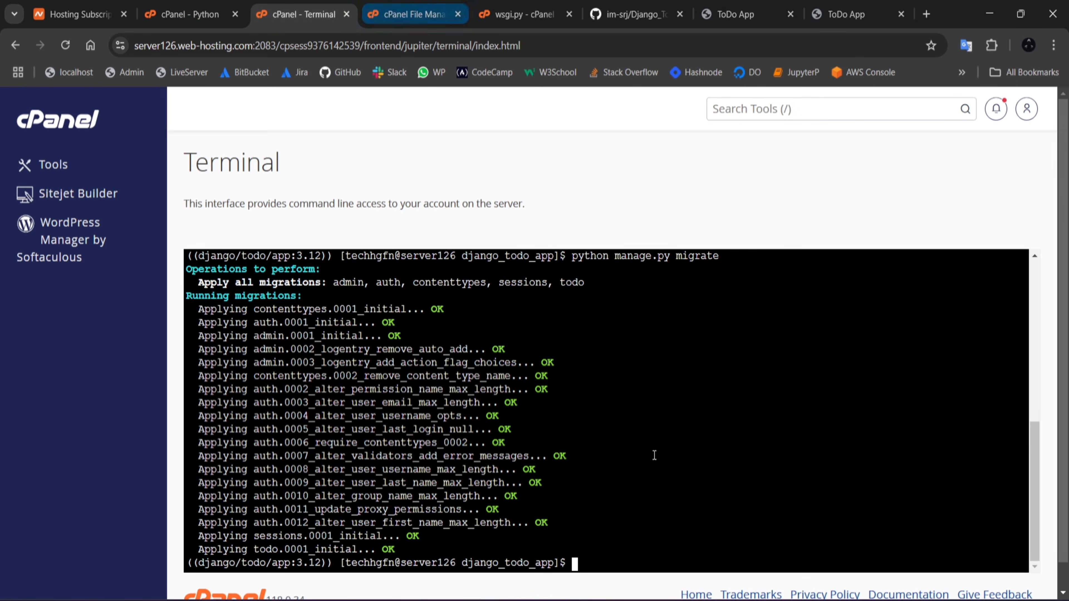
pyautogui.write('for')
pyautogui.press('BackSpace')
pyautogui.press('BackSpace')
pyautogui.press('BackSpace')
pyautogui.press('BackSpace')
pyautogui.write('pytho')
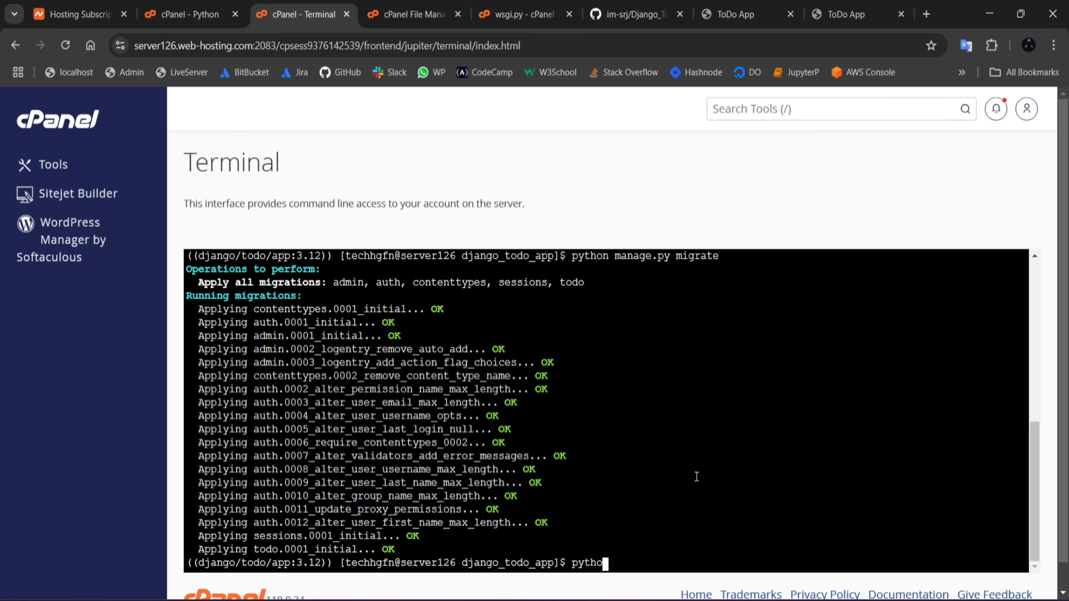
pyautogui.write('n manage.py colliect')
pyautogui.press('BackSpace')
pyautogui.press('BackSpace')
pyautogui.press('BackSpace')
pyautogui.press('BackSpace')
pyautogui.write('ctstatic')
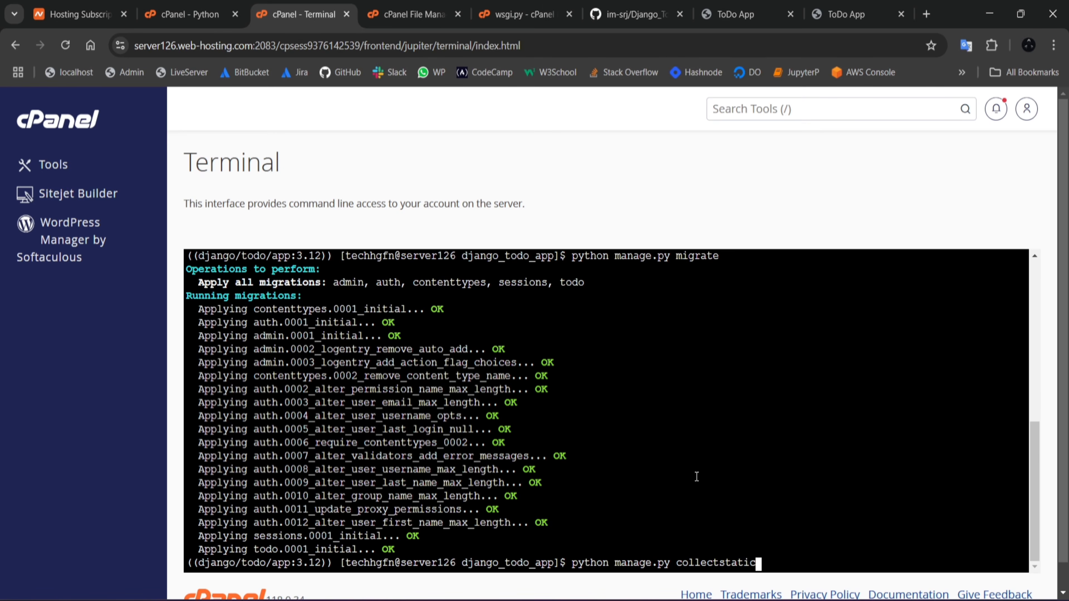
pyautogui.press('Return')
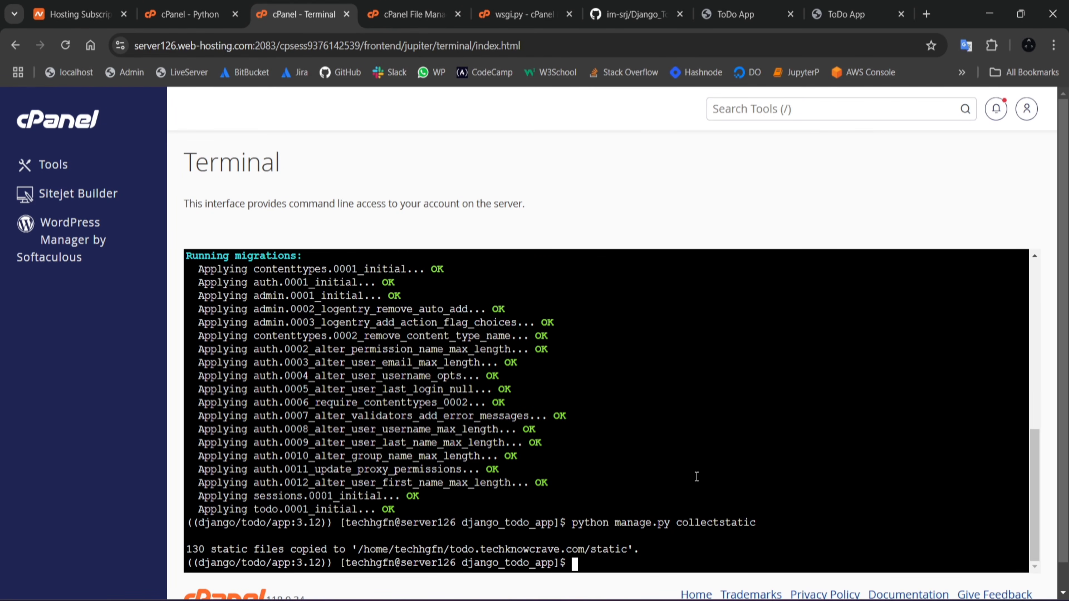
pyautogui.moveTo(641, 549); pyautogui.dragTo(158, 544)
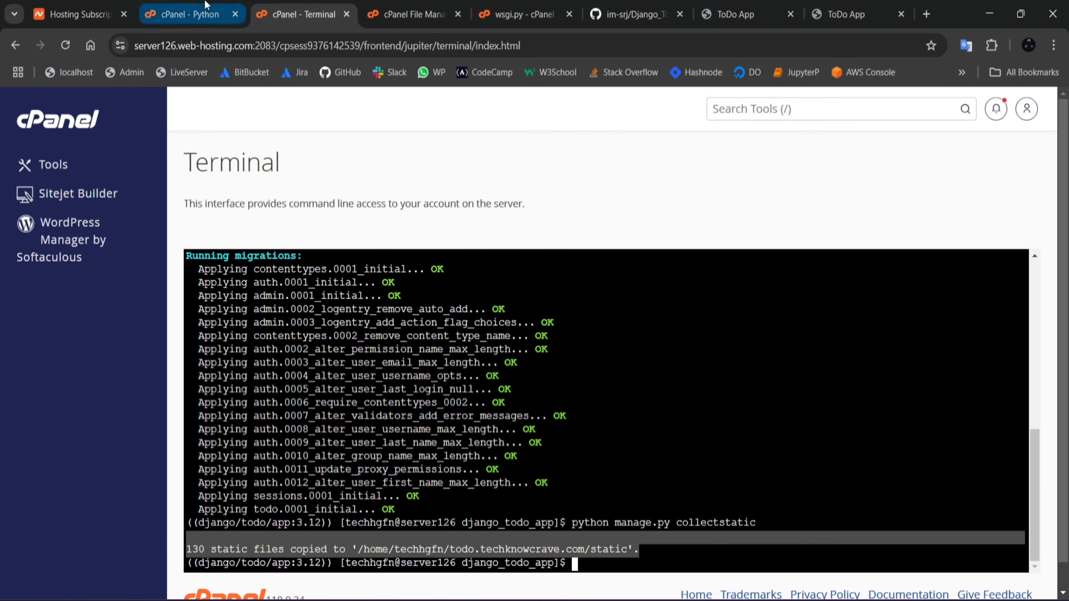
# Step: Restart the Python application again with the static files collected, dismiss the Clock notification and reload the ToDo site
pyautogui.click(185, 14)
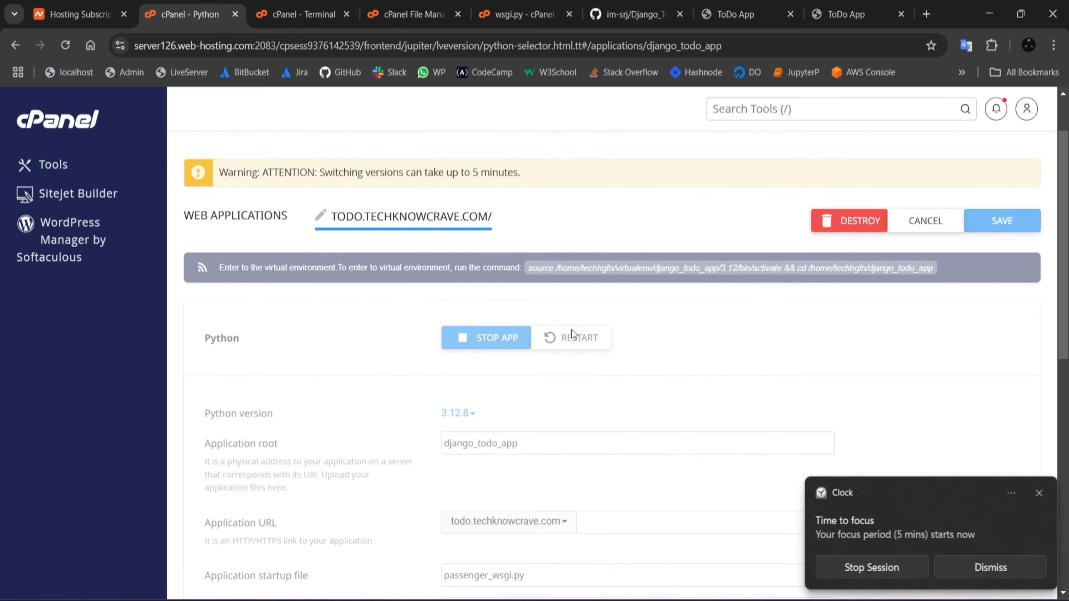
pyautogui.click(1040, 493)
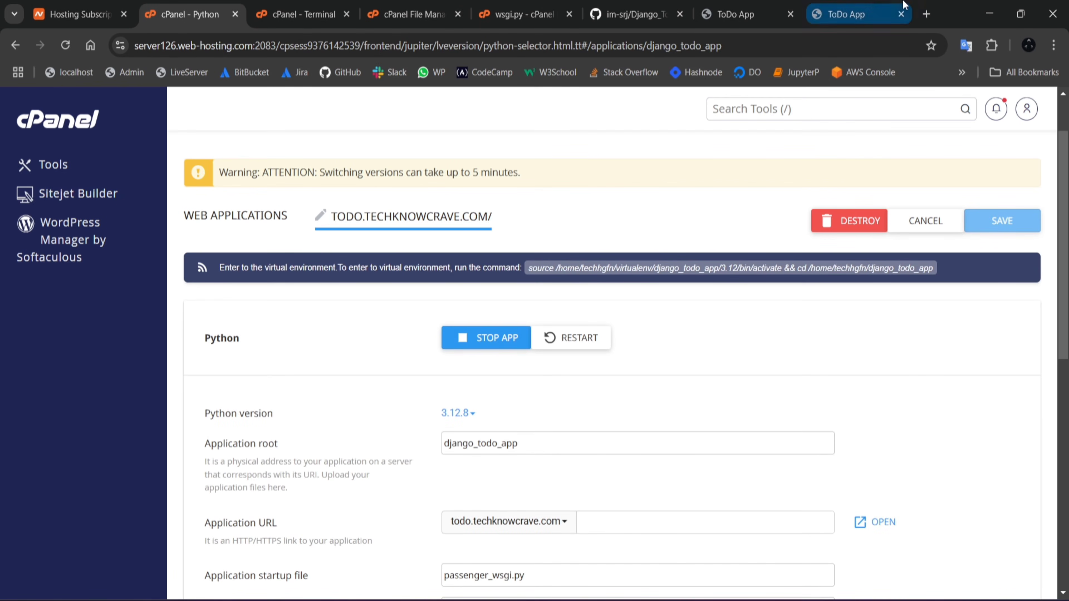
pyautogui.click(872, 22)
pyautogui.press('F5')
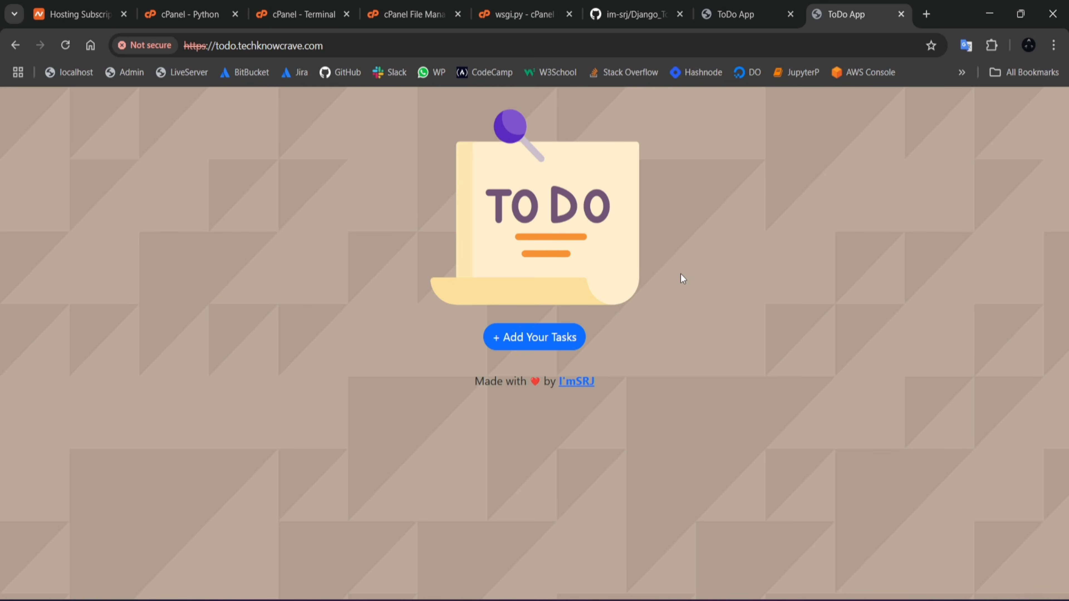
# Step: Start a new task in the deployed ToDo app with the title "Learn python" and the description "learn python"
pyautogui.click(540, 338)
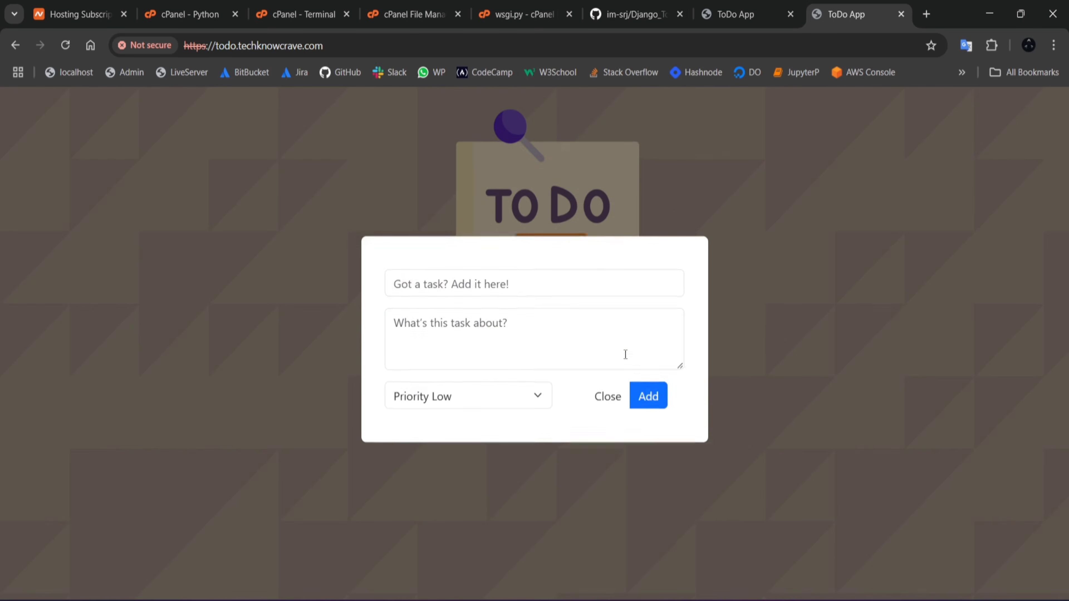
pyautogui.click(461, 296)
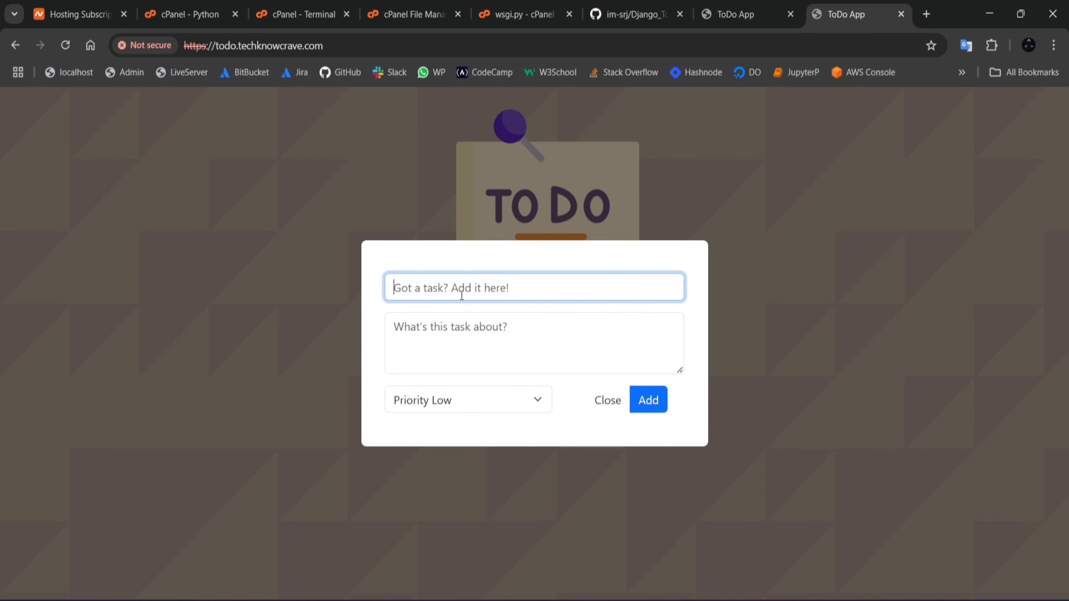
pyautogui.write('Learn python')
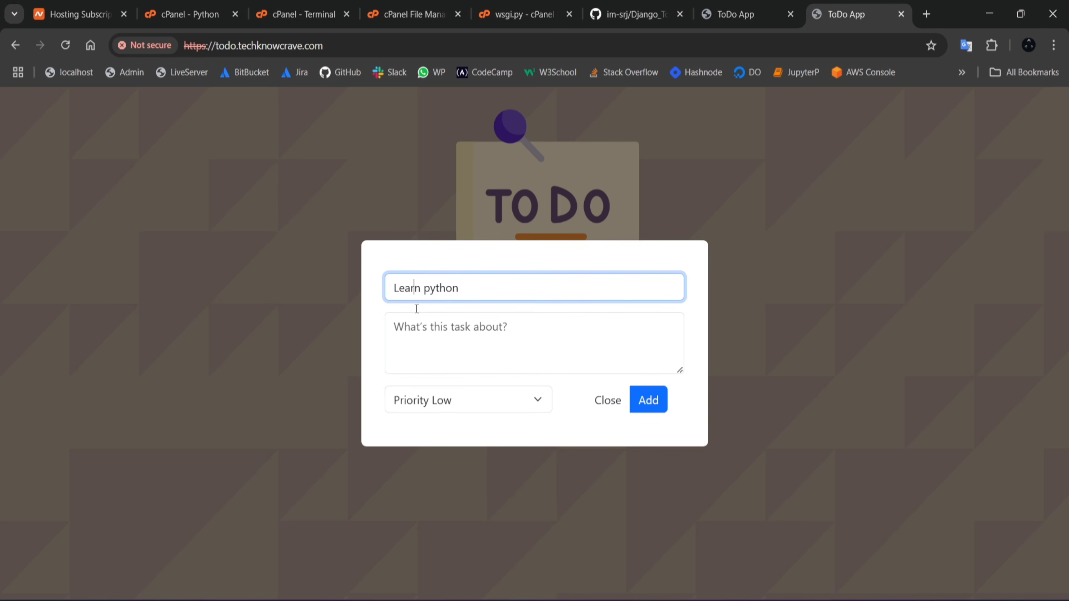
pyautogui.click(434, 348)
pyautogui.write('learn pyton')
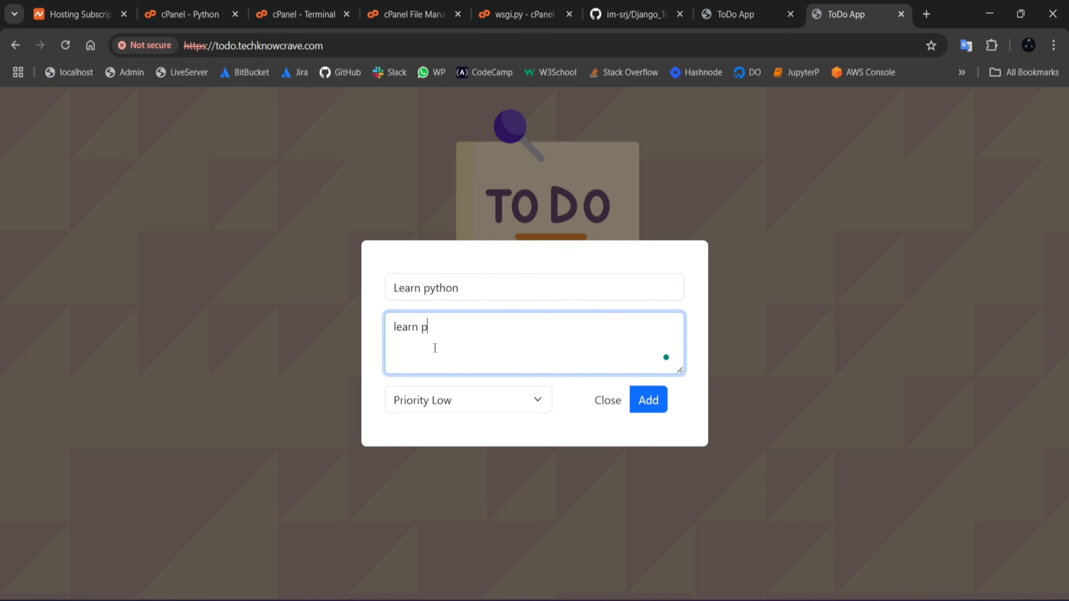
pyautogui.press('BackSpace')
pyautogui.press('BackSpace')
pyautogui.write('hon')
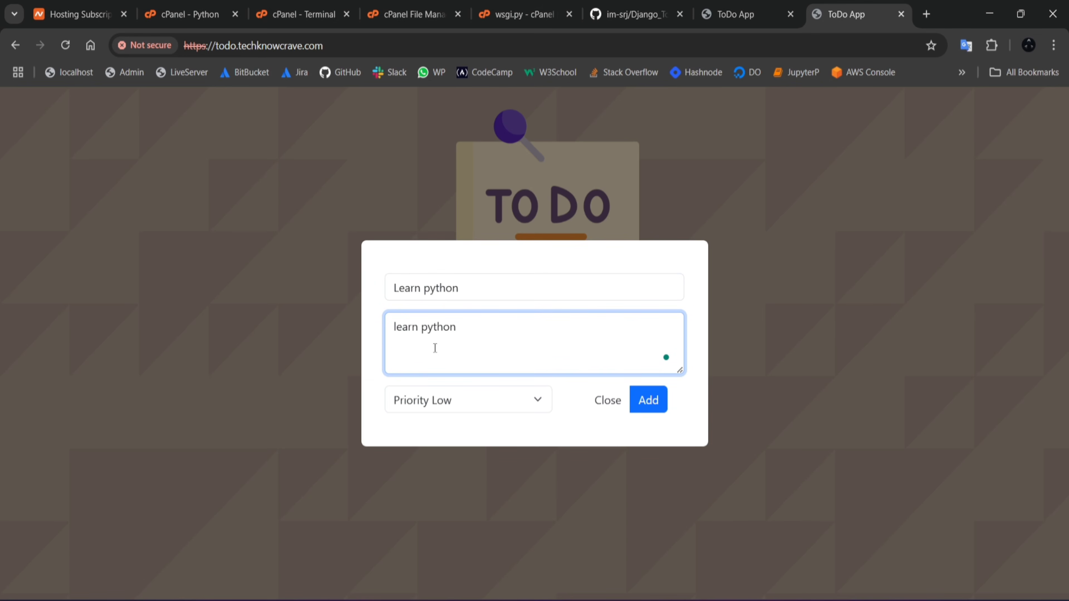
# Step: Set the new task's priority to Priority High and add the task
pyautogui.click(518, 403)
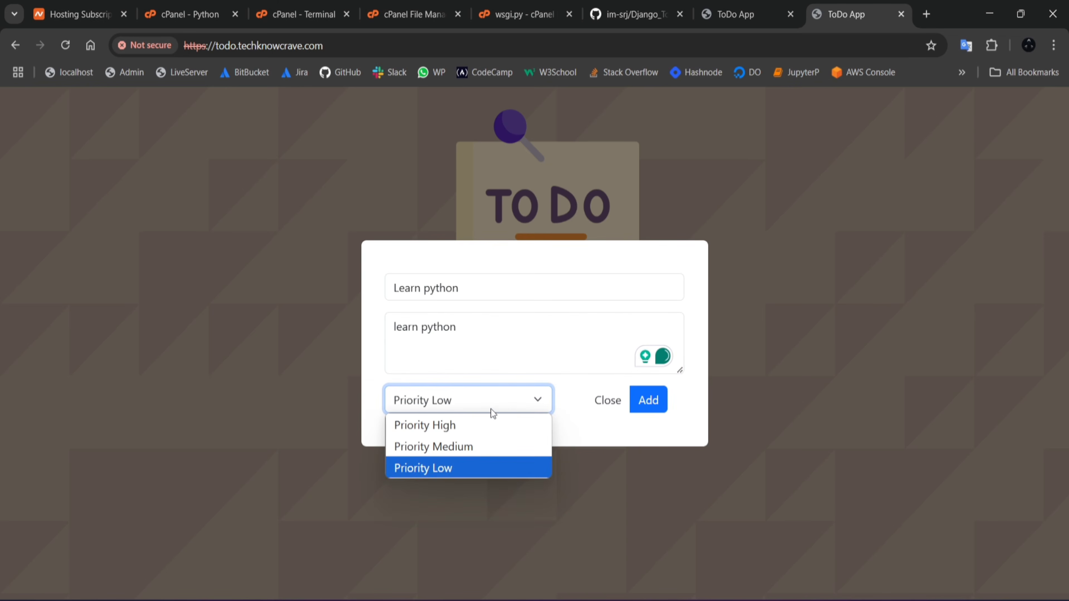
pyautogui.click(455, 425)
pyautogui.click(644, 400)
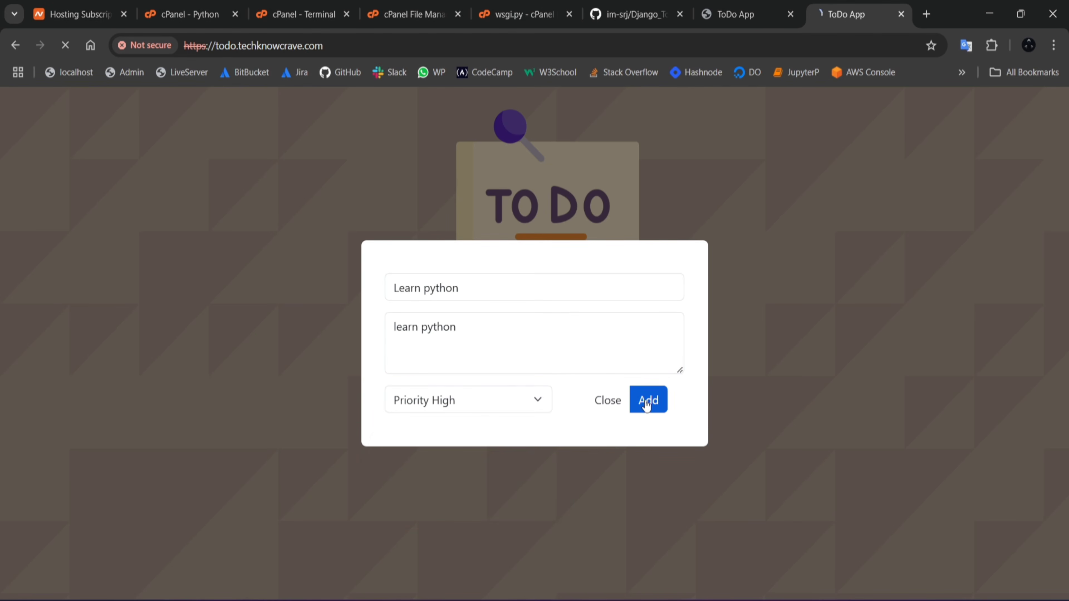